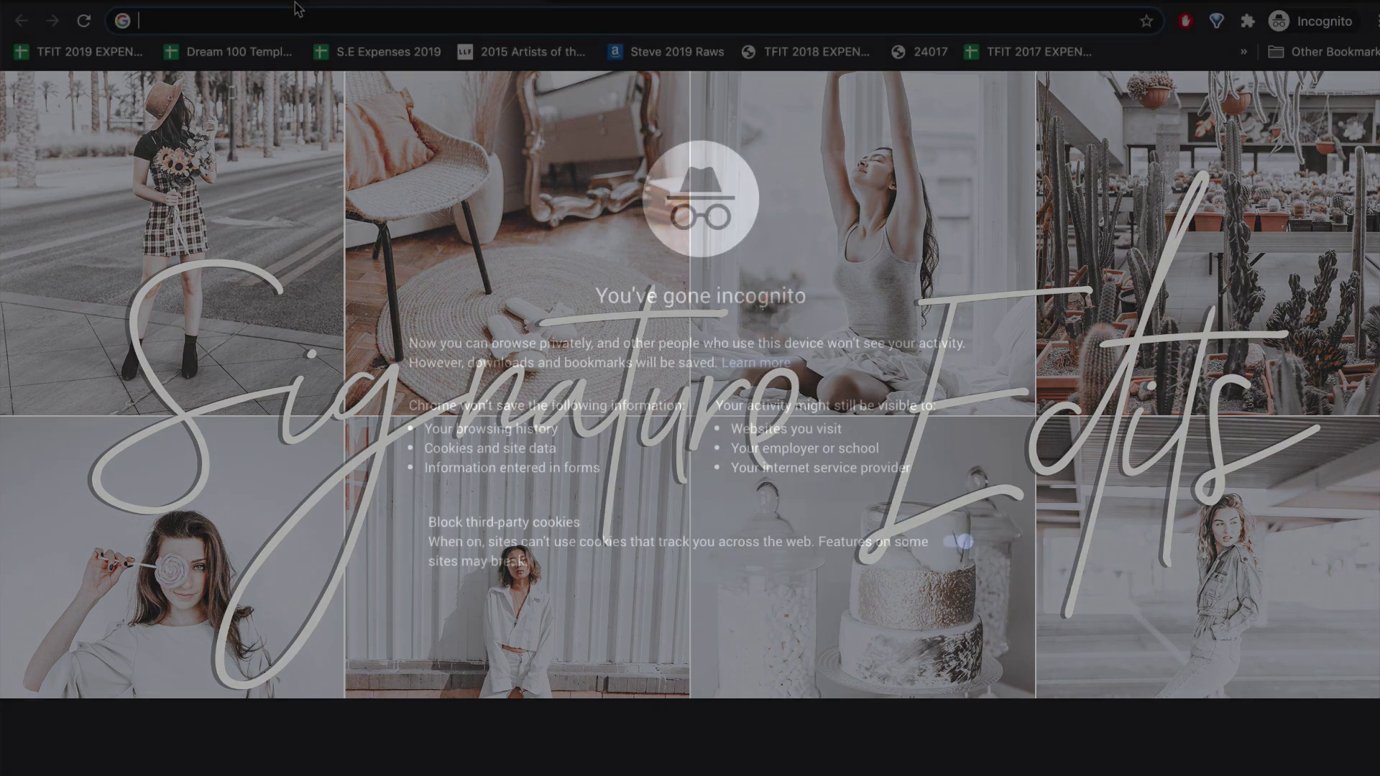
Step: Open the Signature Edits shop site and log in with the account e-mail and password
type("shop")
key("Return")
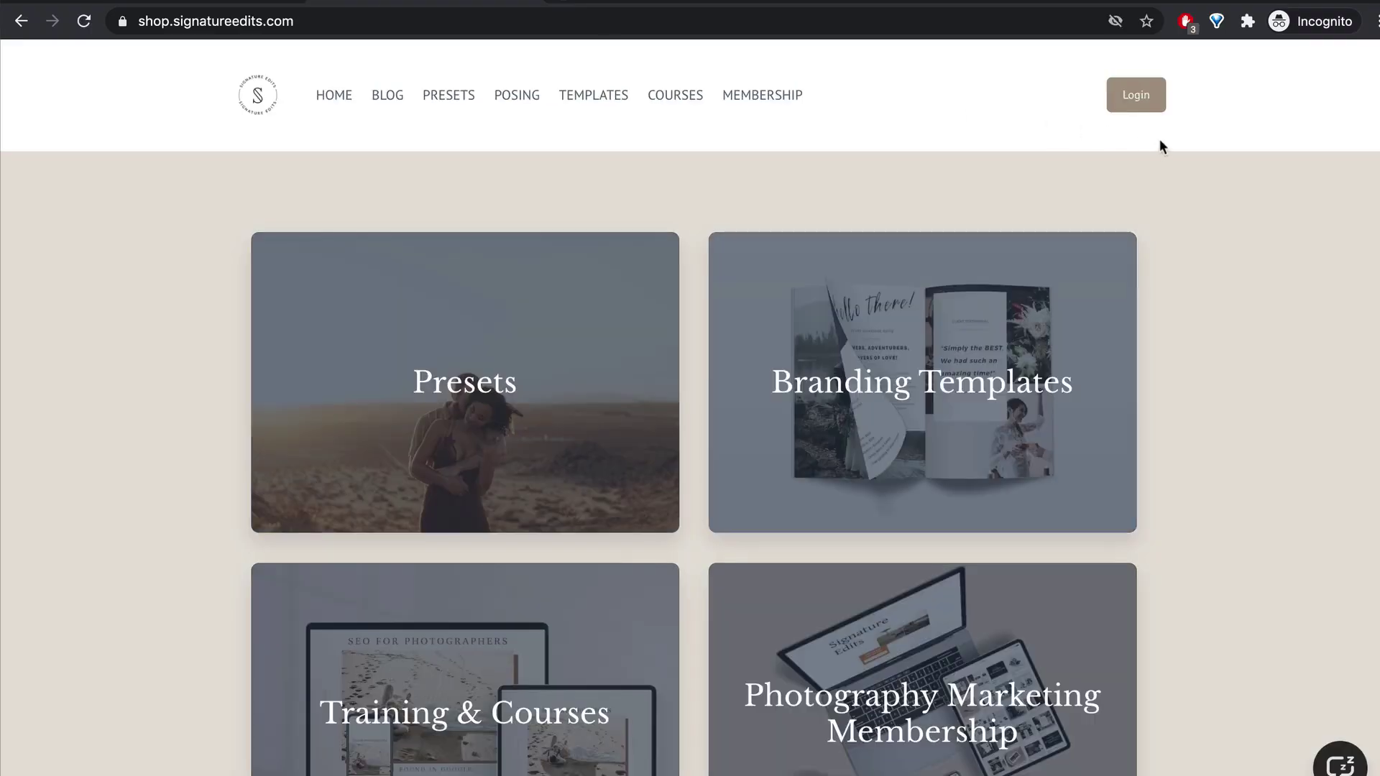
left_click(1135, 94)
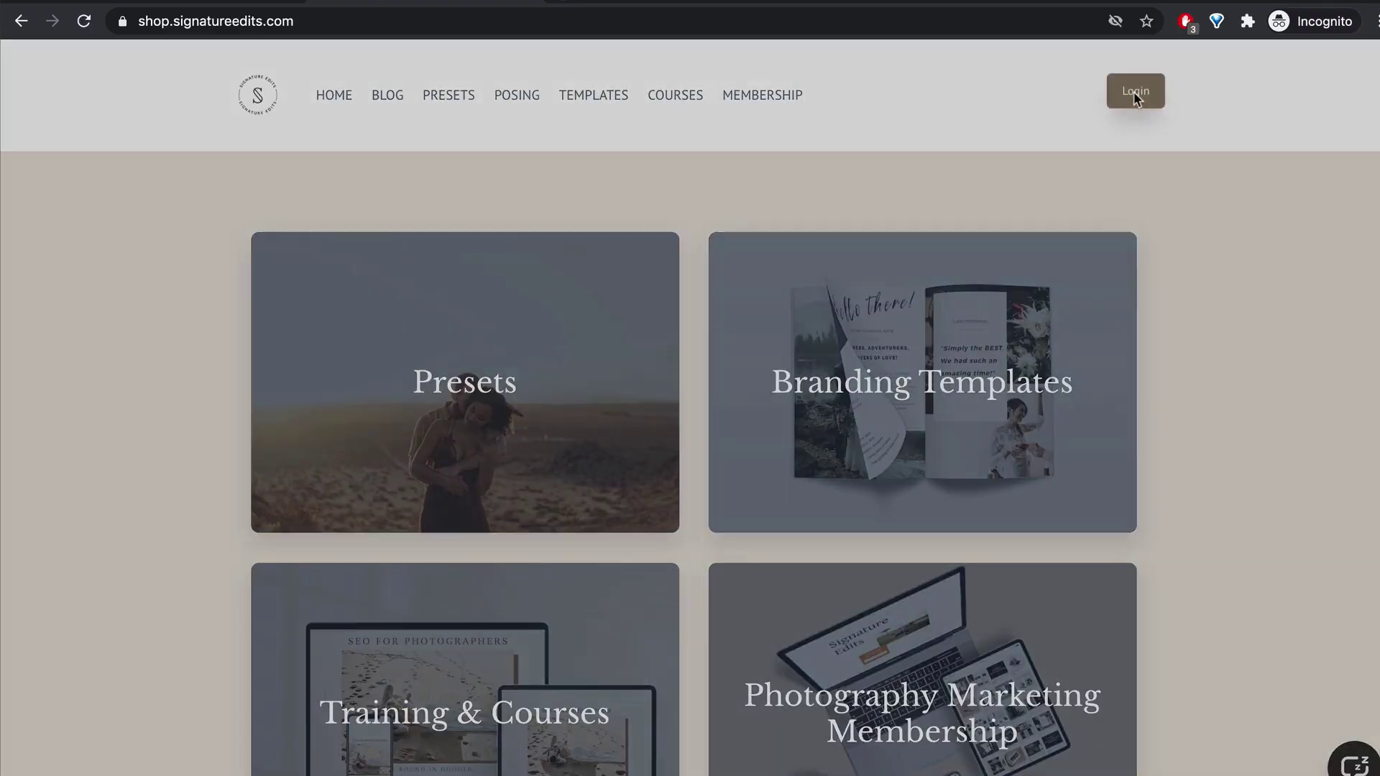
left_click(634, 264)
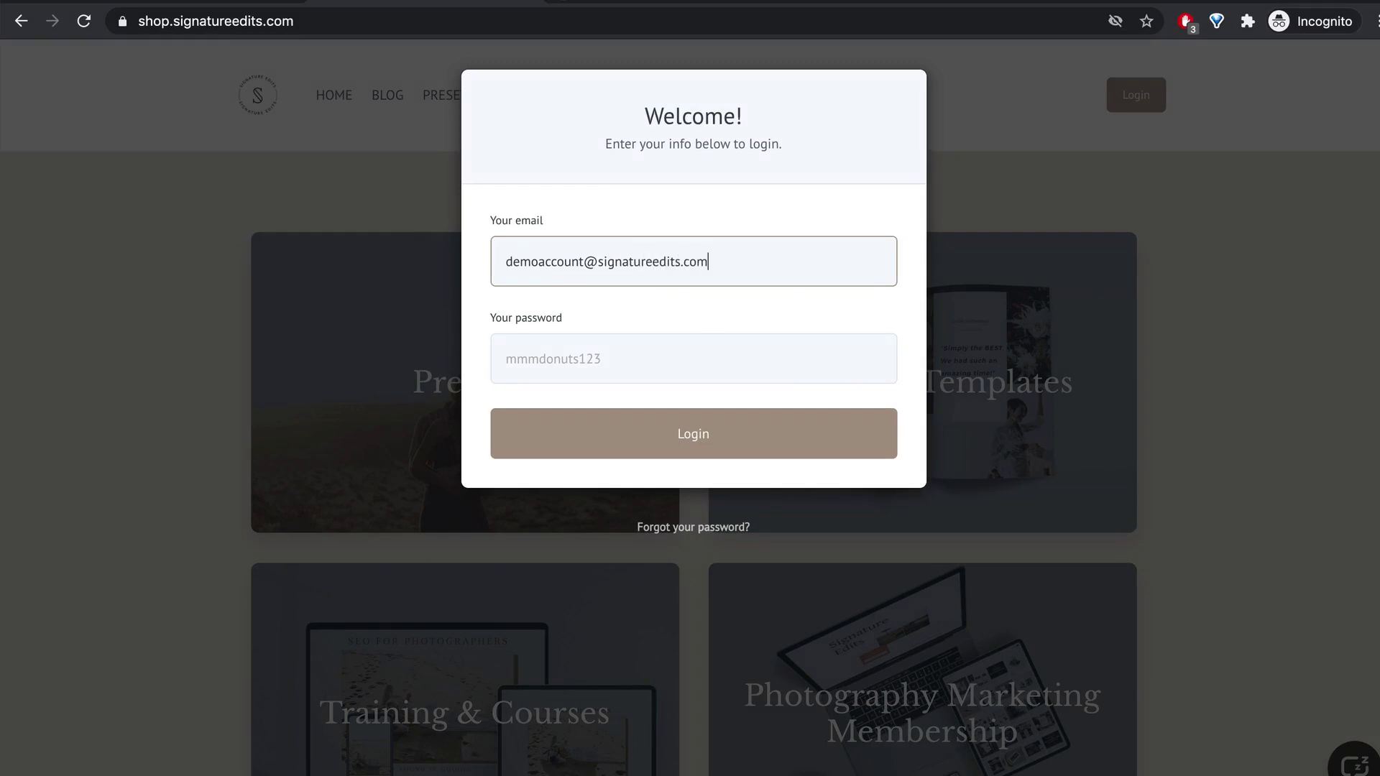
key("Tab")
type("m")
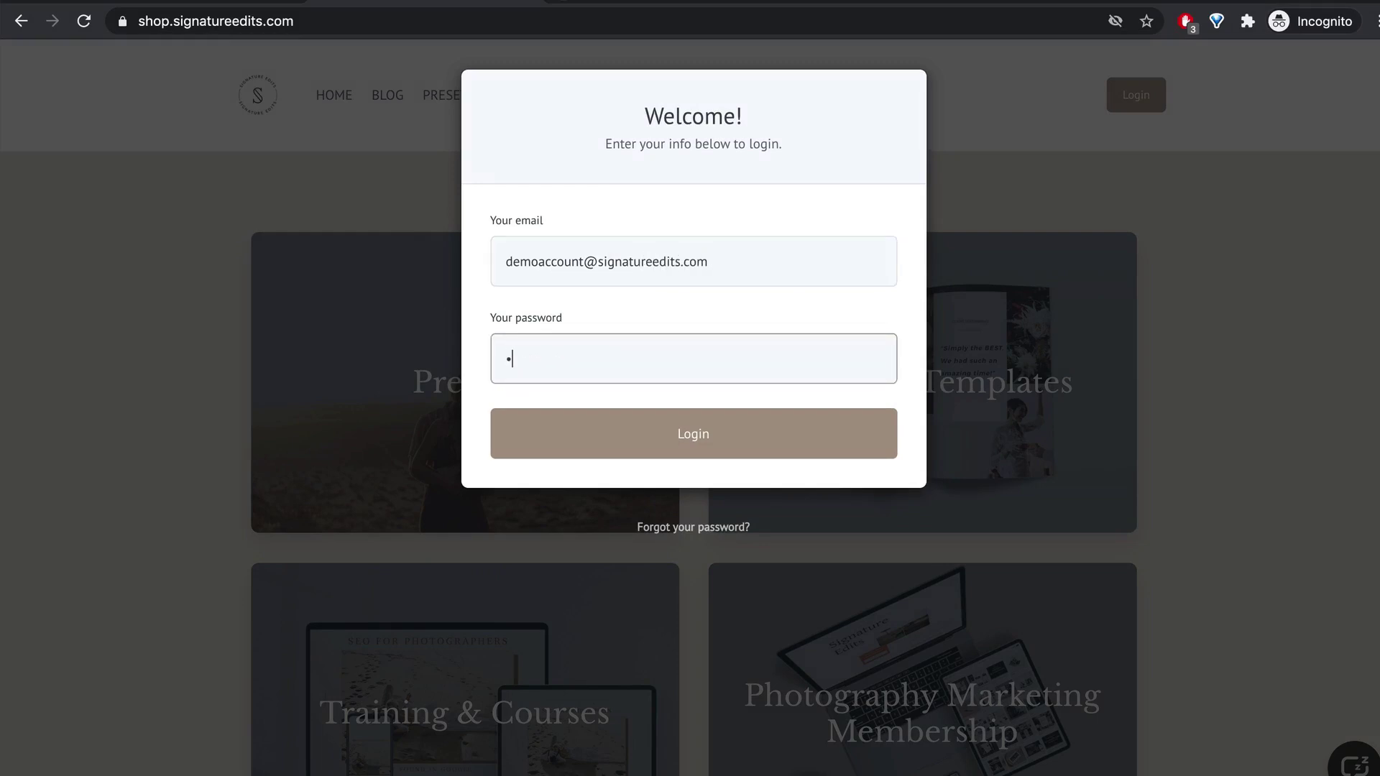
left_click(694, 437)
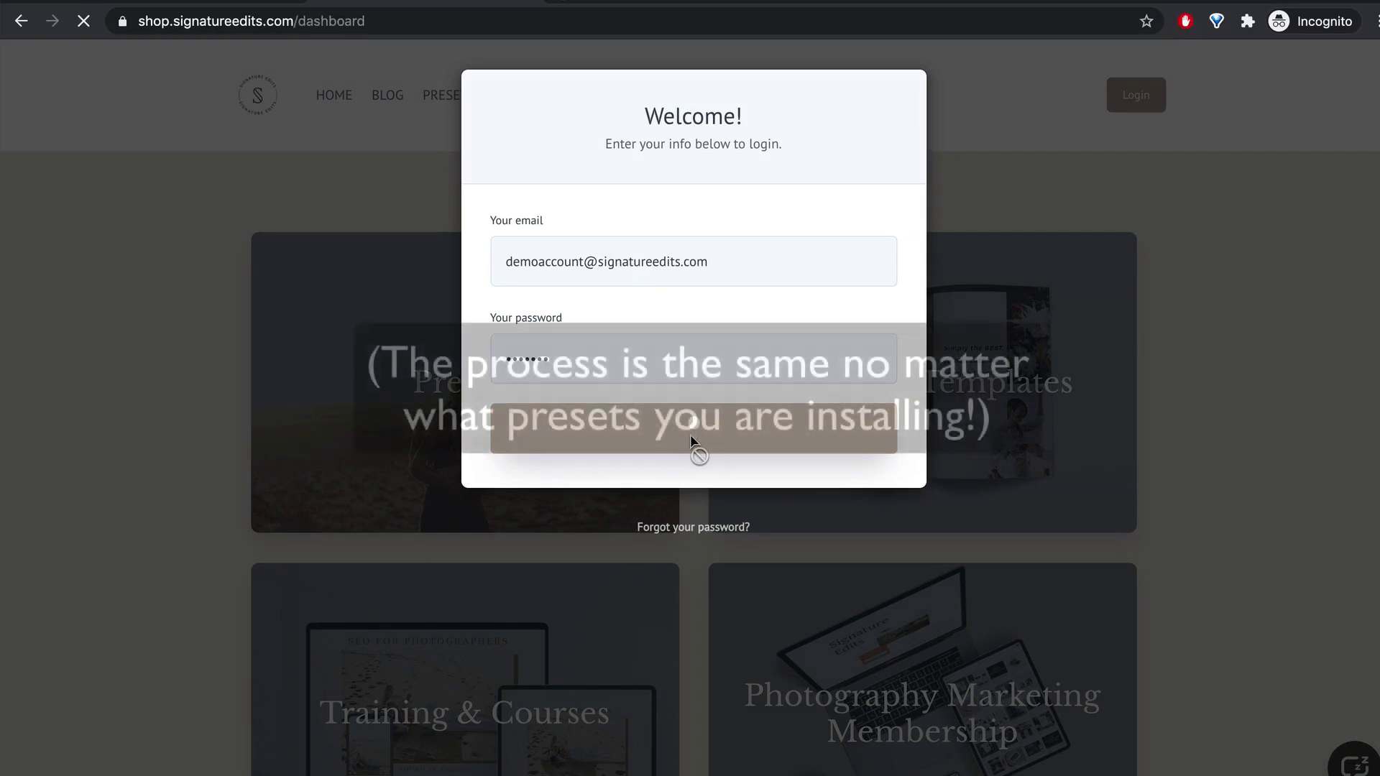
Step: Open The White Collection and download all its Lightroom XMP presets as DOWNLOAD ALL.zip
scroll(690, 434, "down", 3)
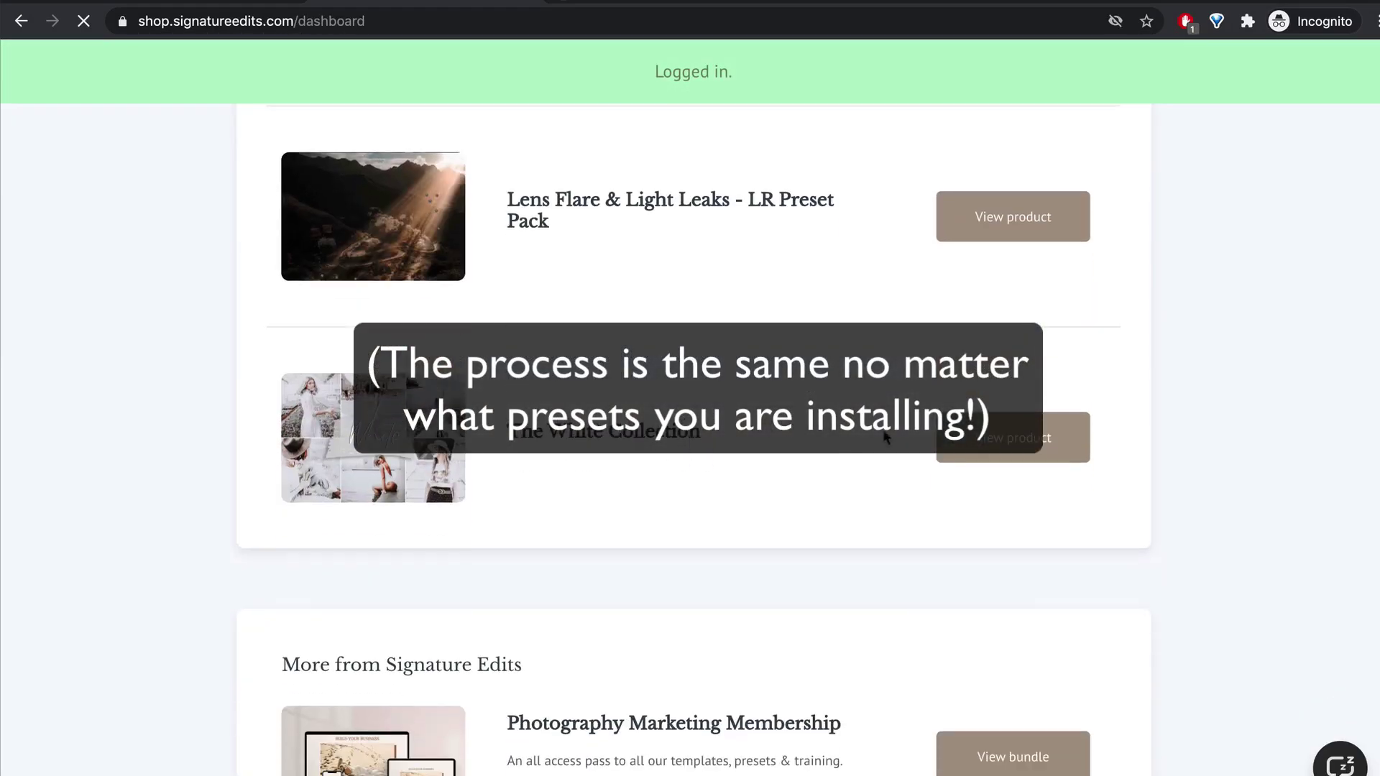
left_click(1033, 438)
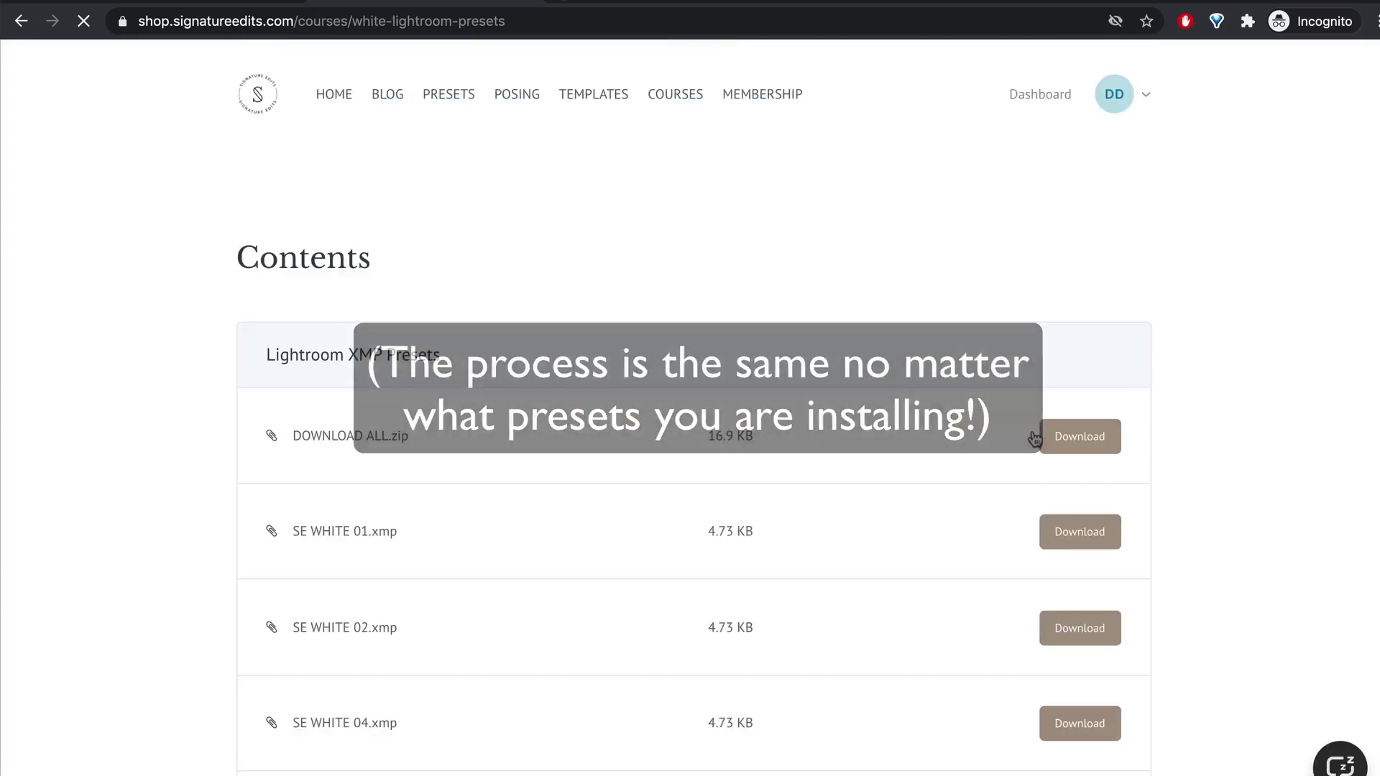
left_click(1085, 322)
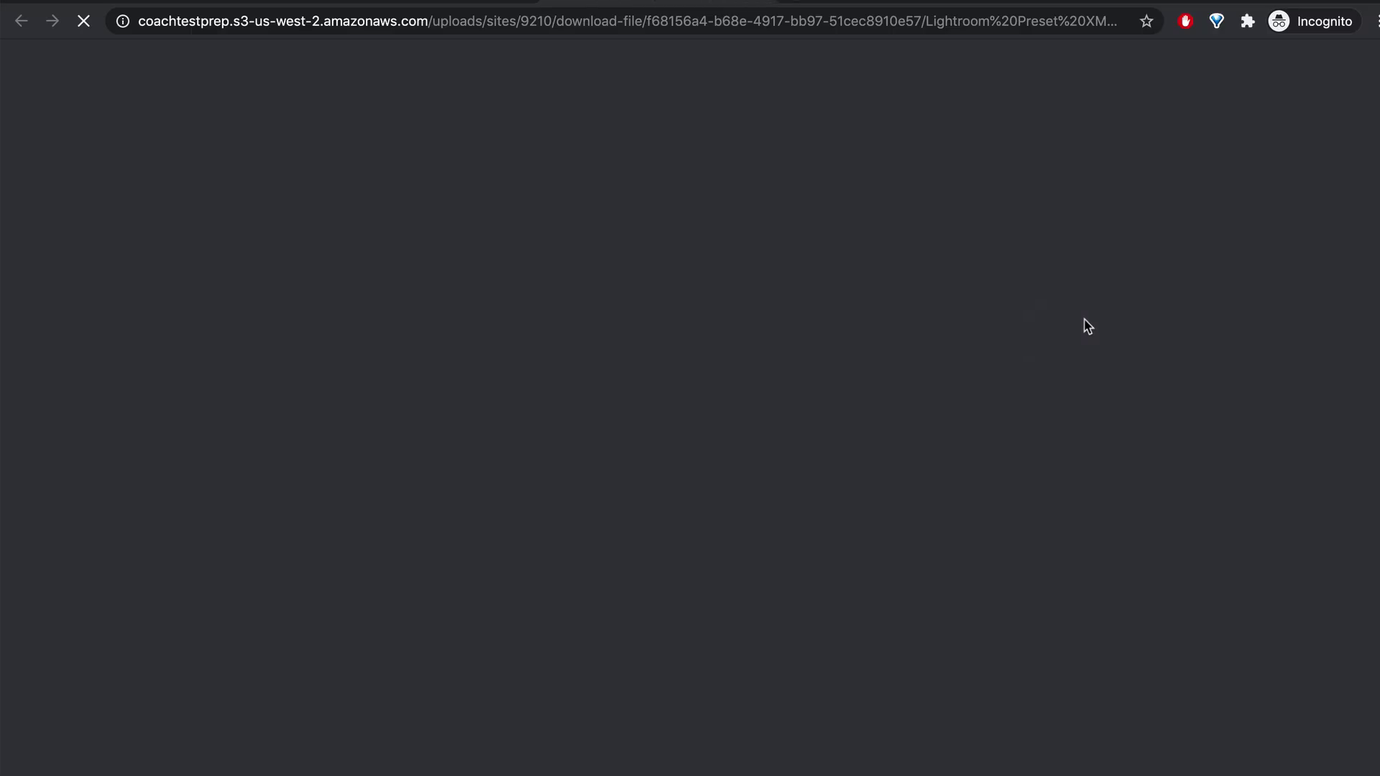
Step: Download The White Collection's Lightroom Profiles DOWNLOAD ALL.zip as well
scroll(711, 484, "down", 1)
scroll(710, 480, "down", 15)
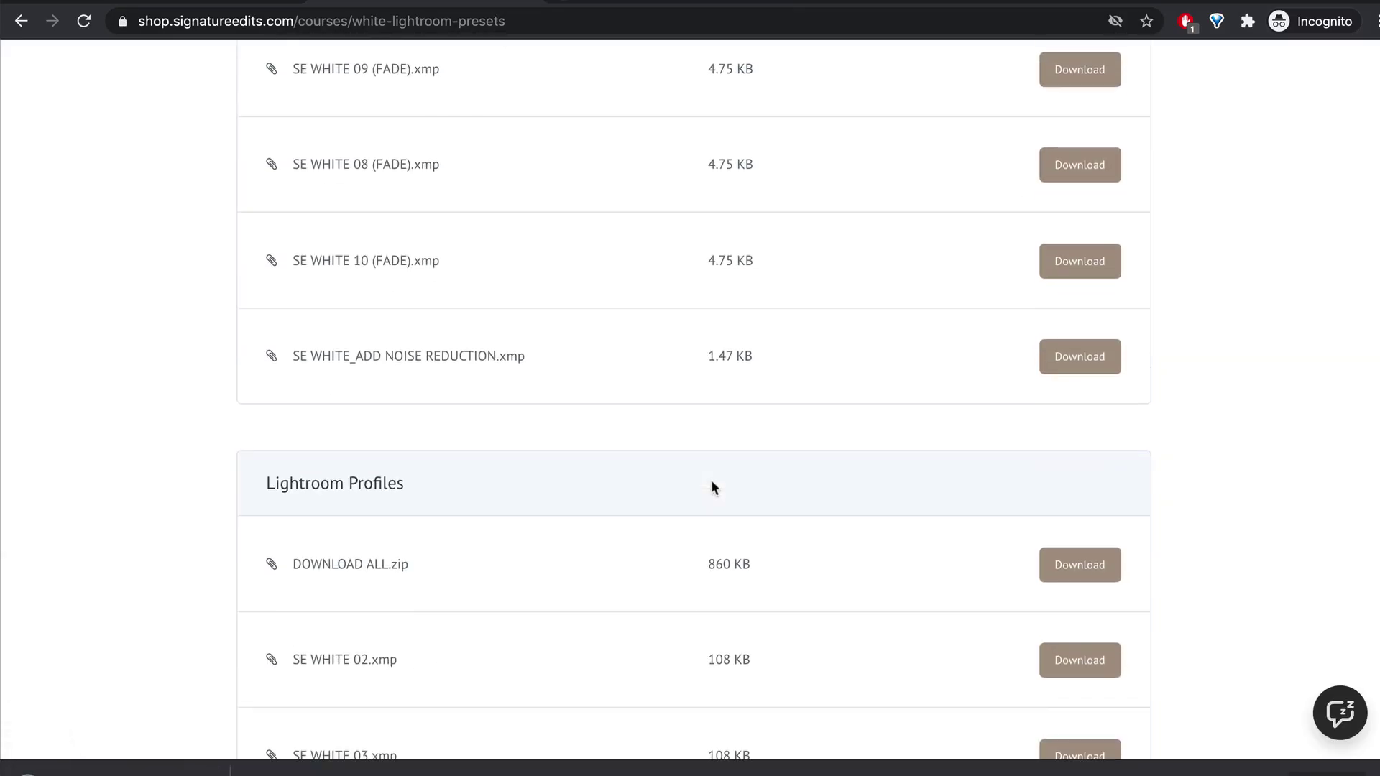
left_click(1068, 164)
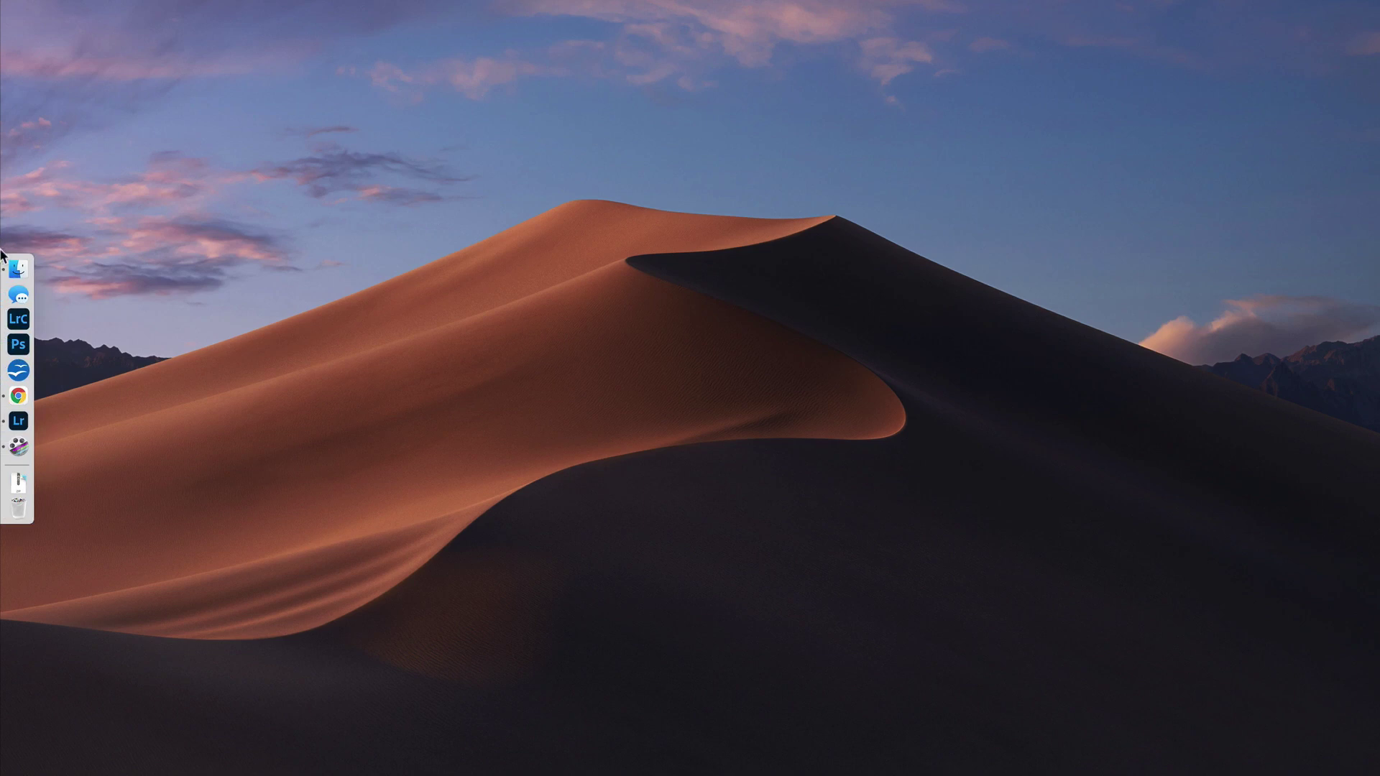
Step: Expand Lightroom Preset XMPs.zip and Lightroom Profile XMPs.zip in Downloads, then trash both zips
left_click(10, 272)
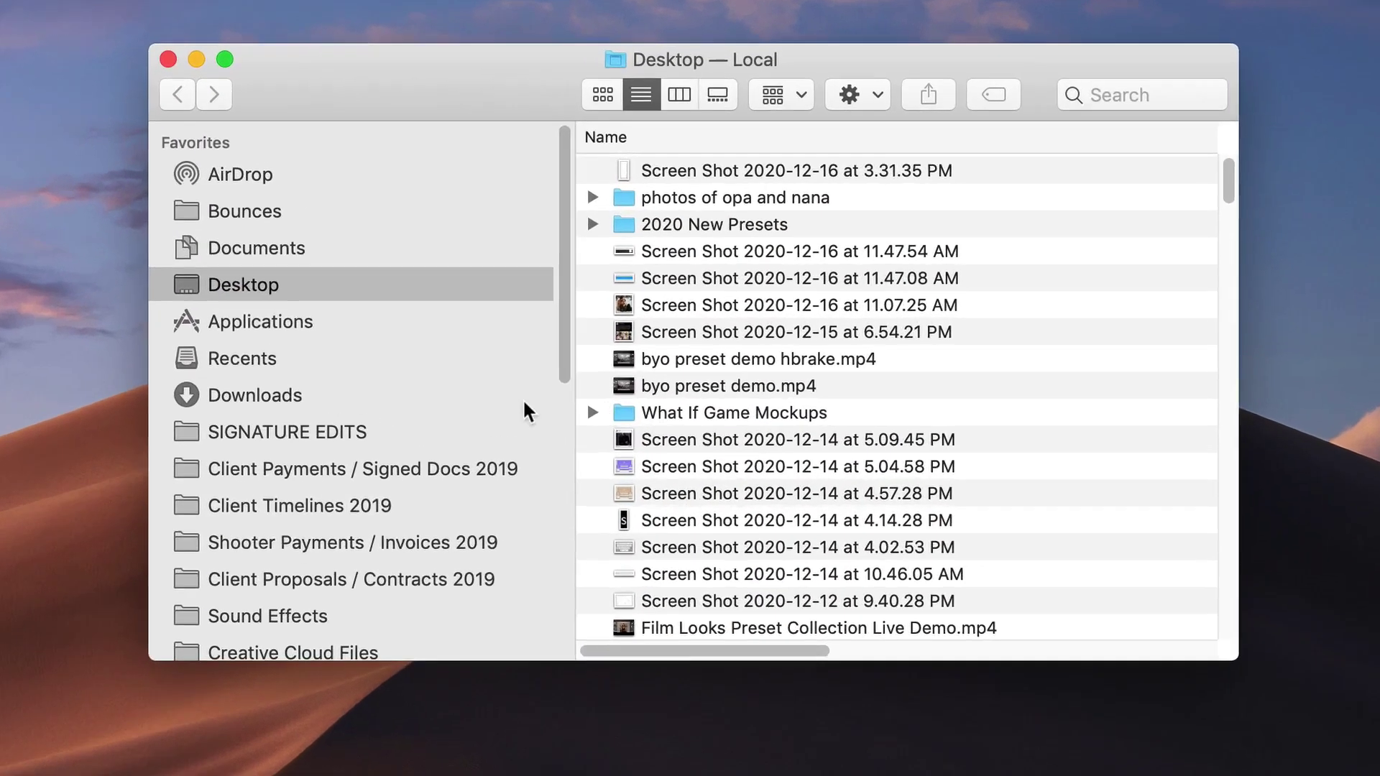
left_click(452, 317)
left_click(722, 176)
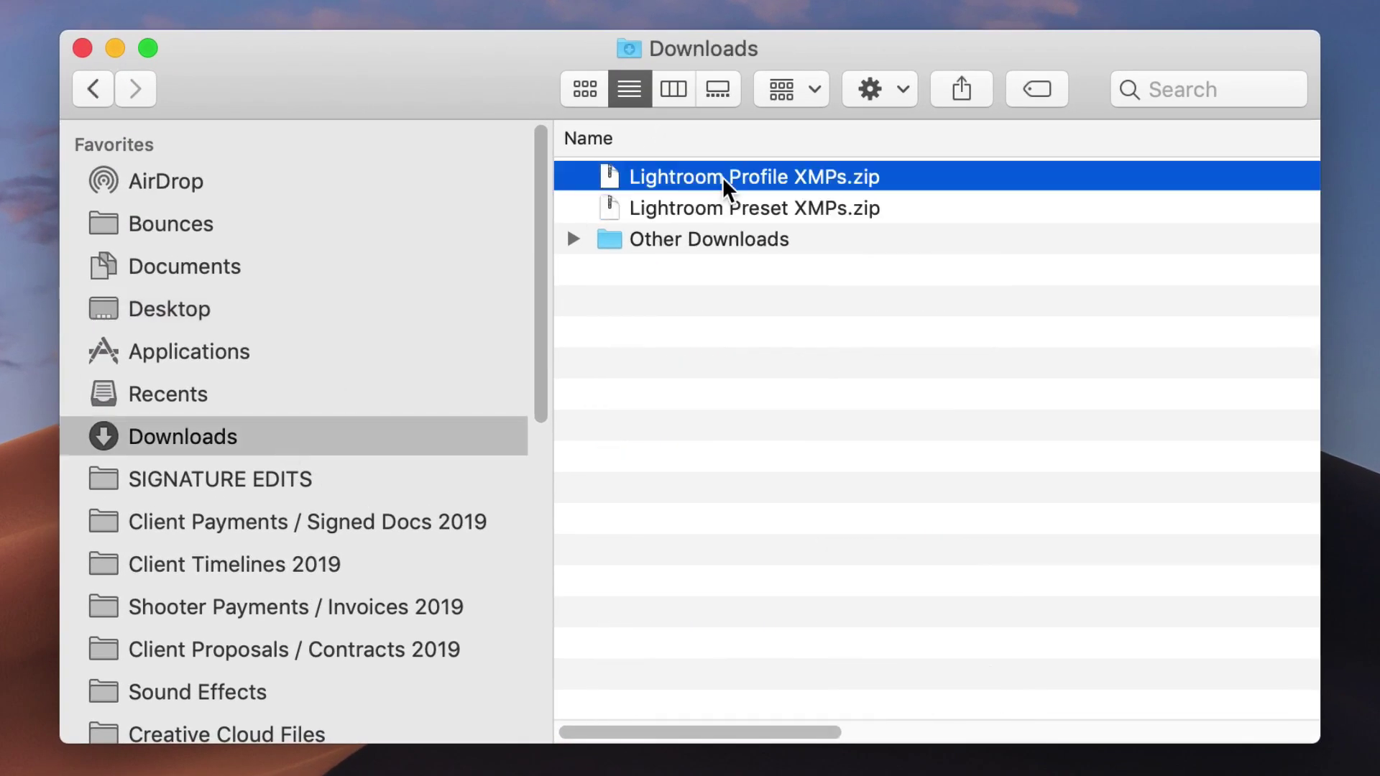
left_click(730, 209, "shift")
double_click(730, 208)
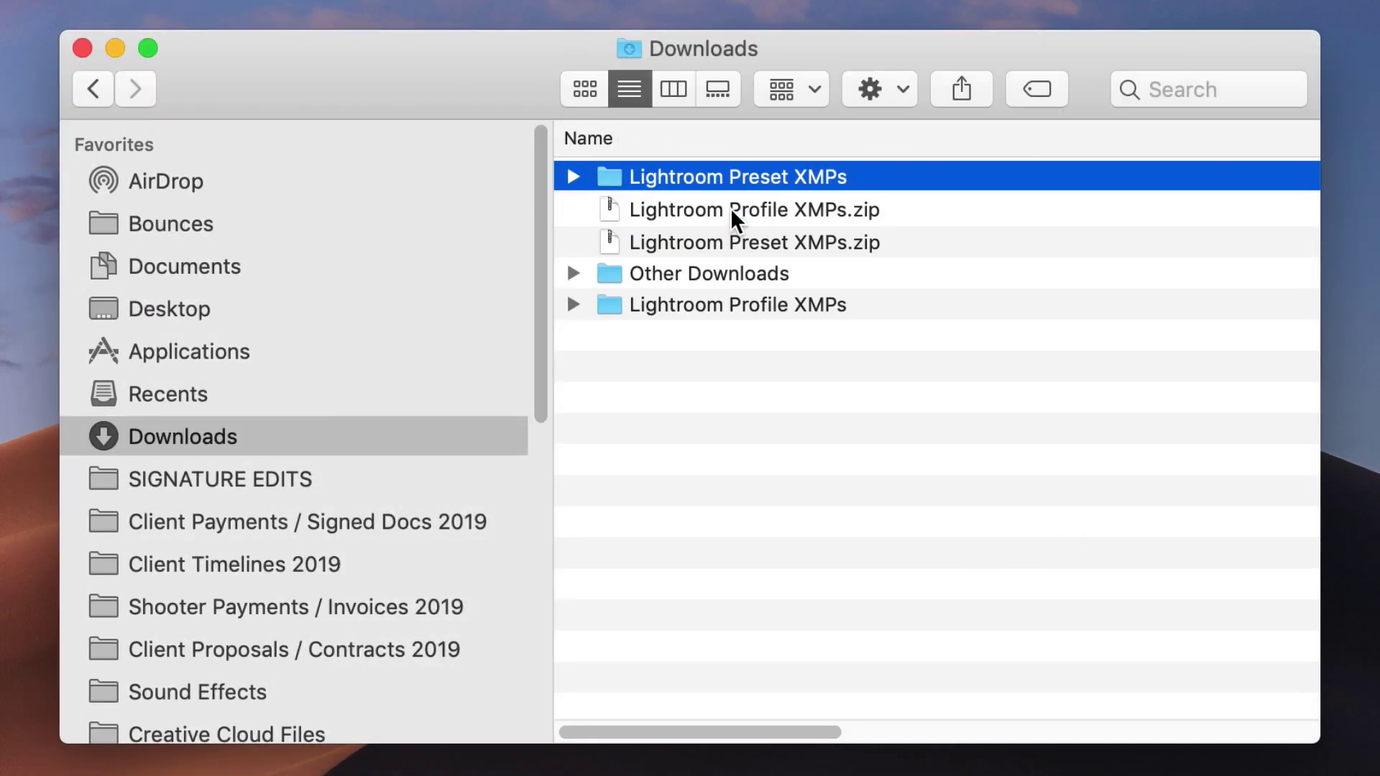
left_click(736, 209)
key("super+BackSpace")
key("super+BackSpace")
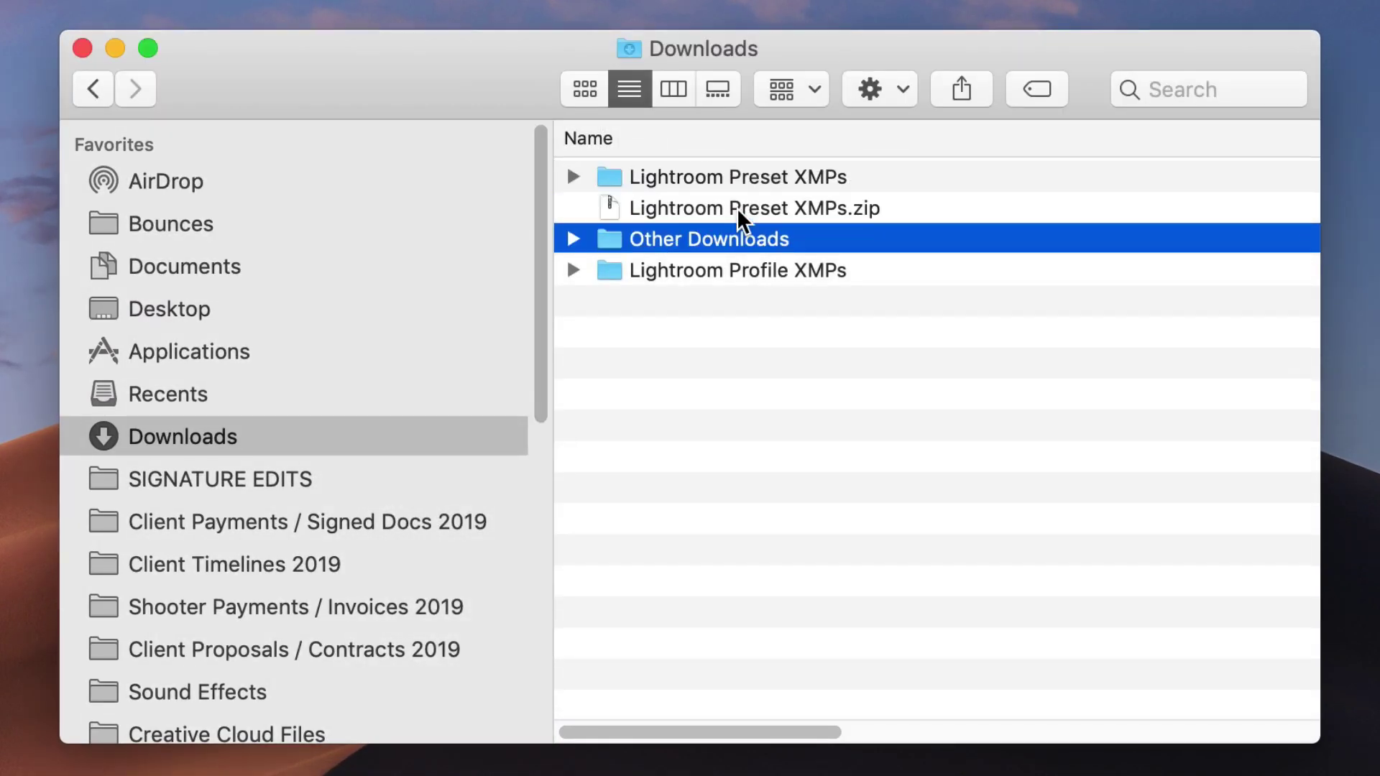
left_click(744, 175)
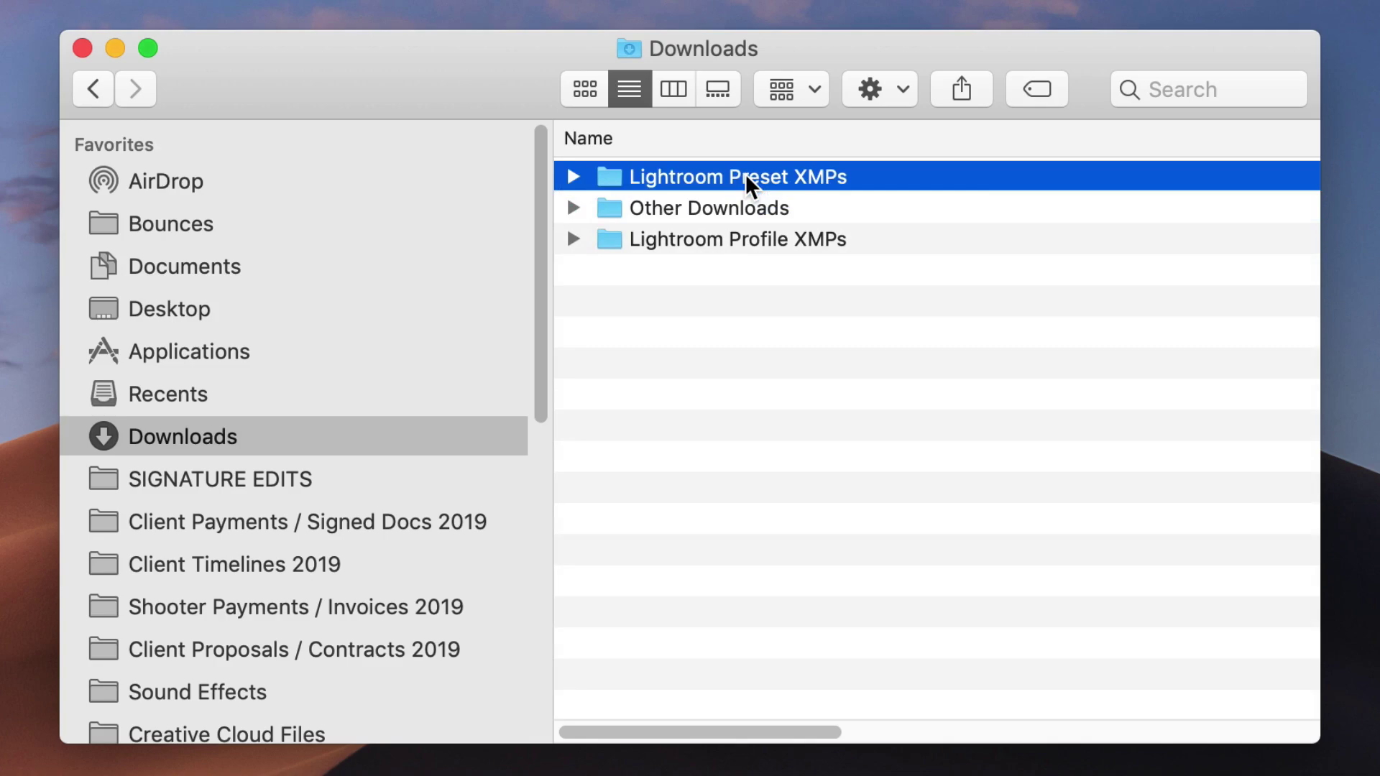
Step: Launch Adobe Lightroom via Spotlight search for 'light'
key("super+space")
type("light")
key("Return")
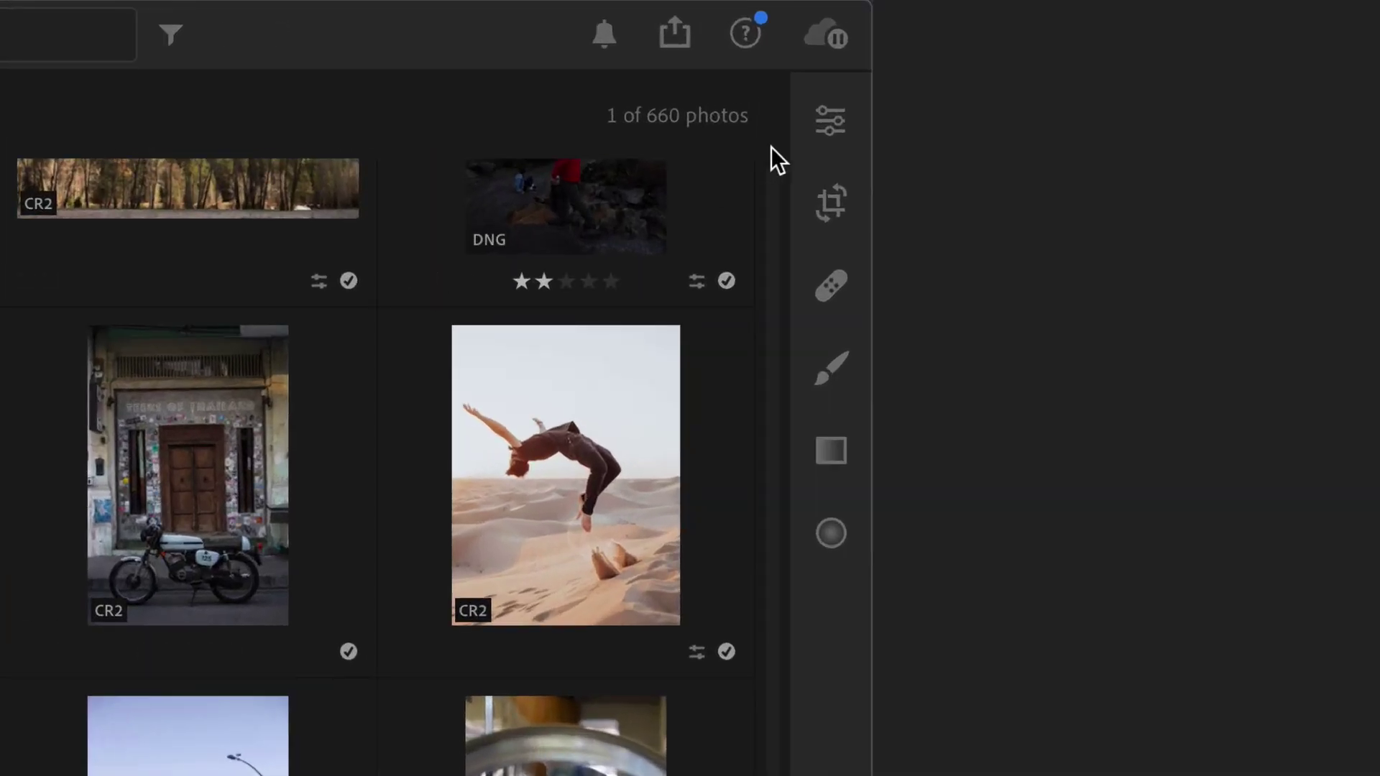
Step: Import all ten preset files from Downloads > Lightroom Preset XMPs > SE WHITE into Presets
left_click(1289, 79)
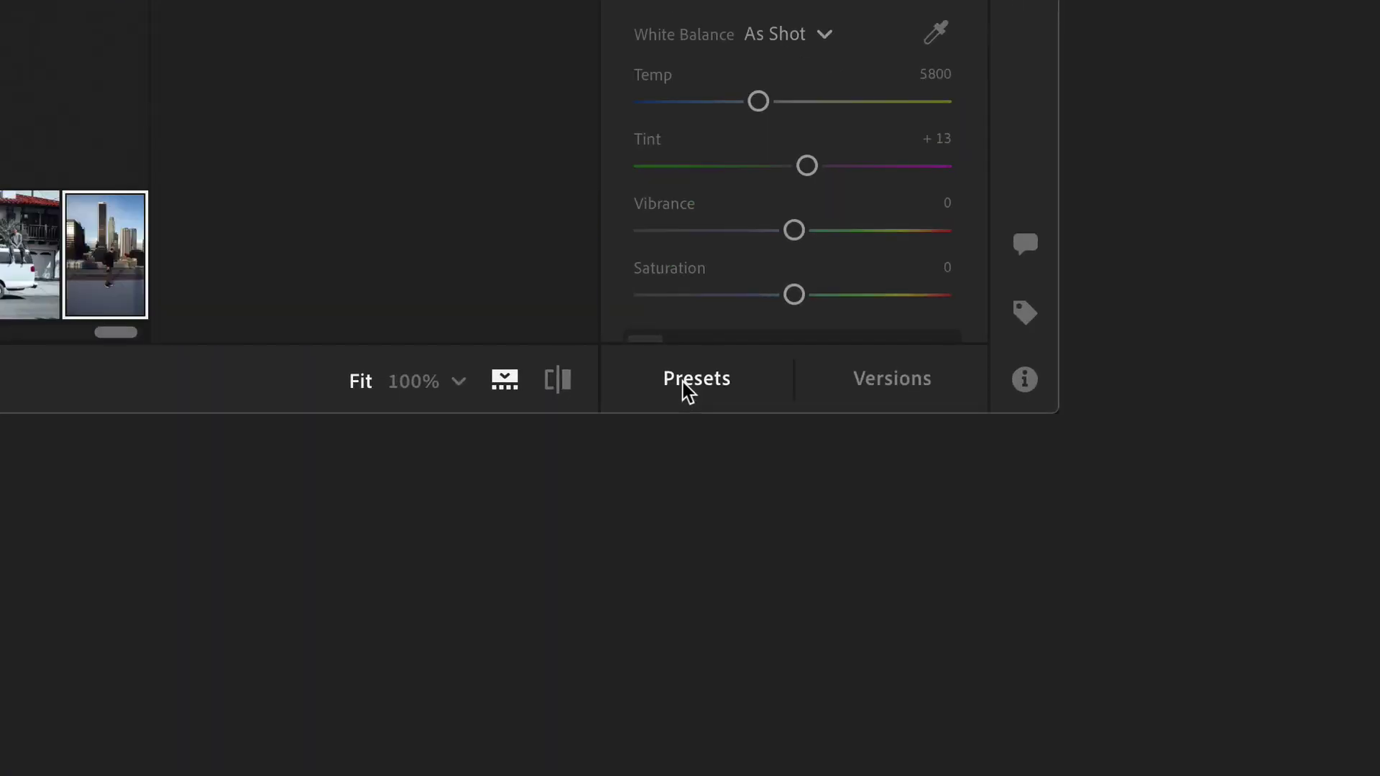
left_click(1092, 754)
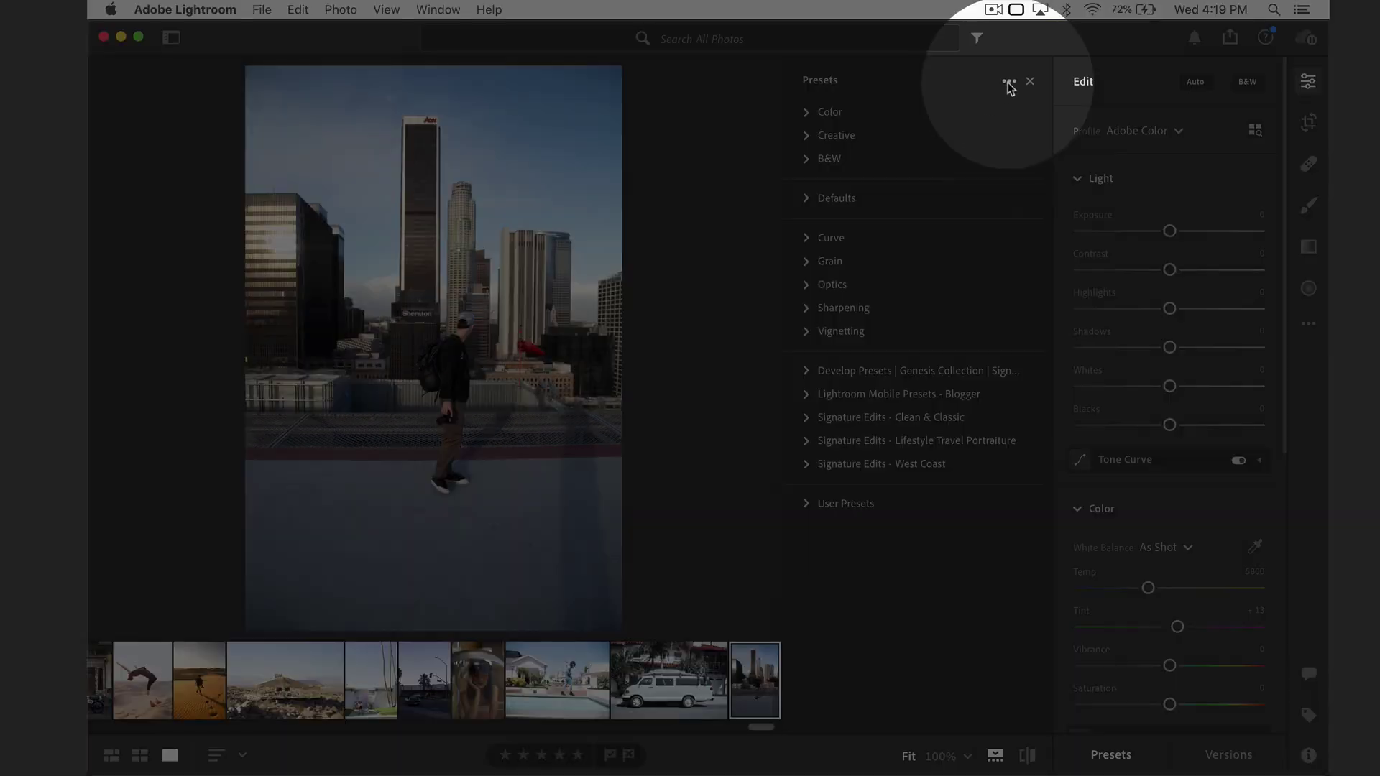
left_click(1008, 82)
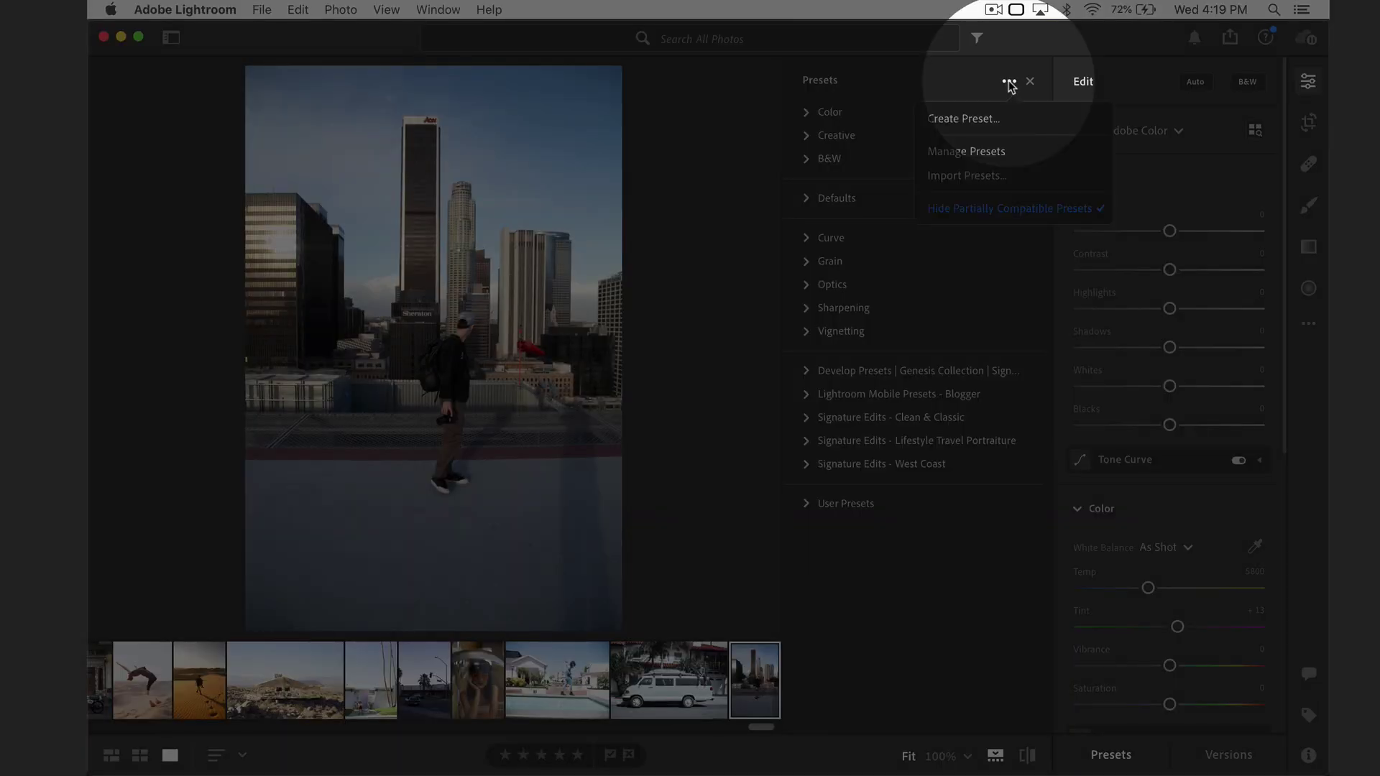
left_click(959, 176)
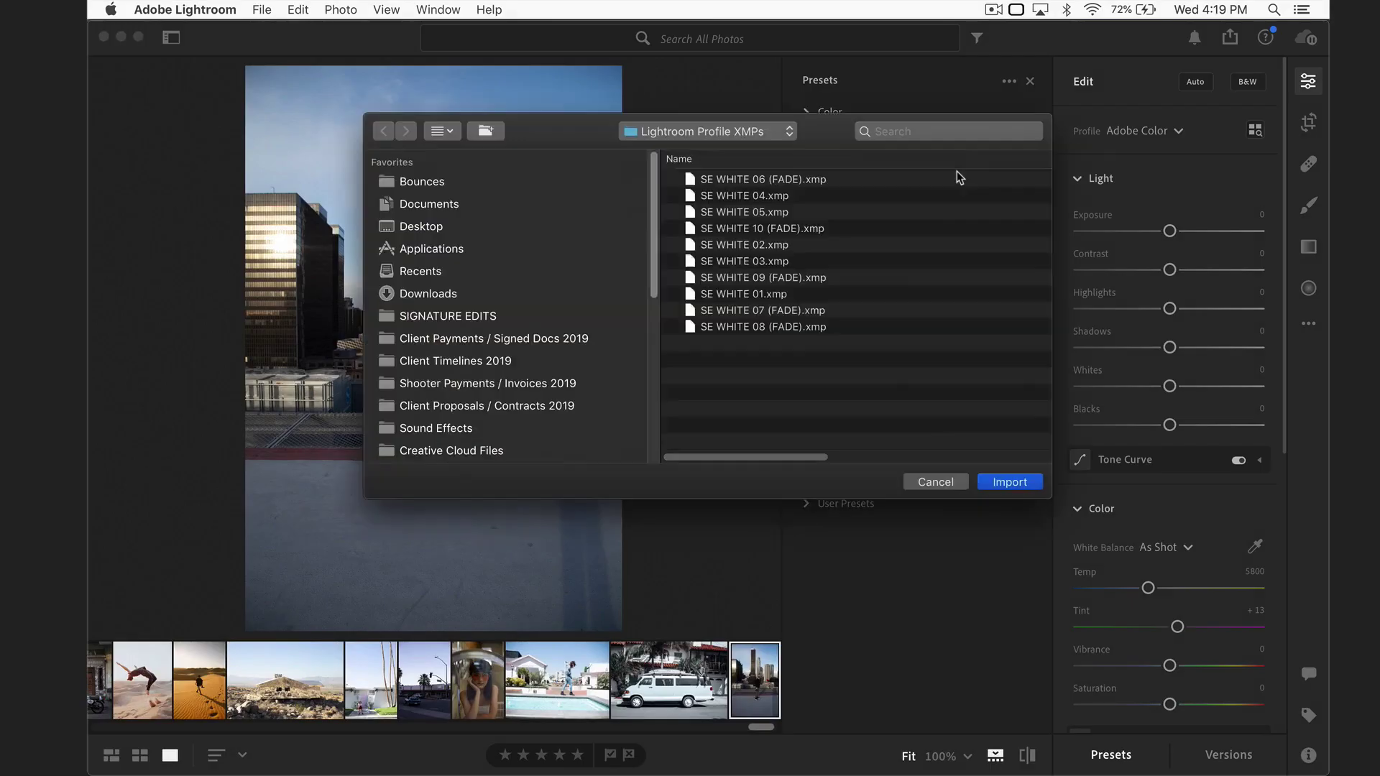
left_click(463, 295)
double_click(759, 180)
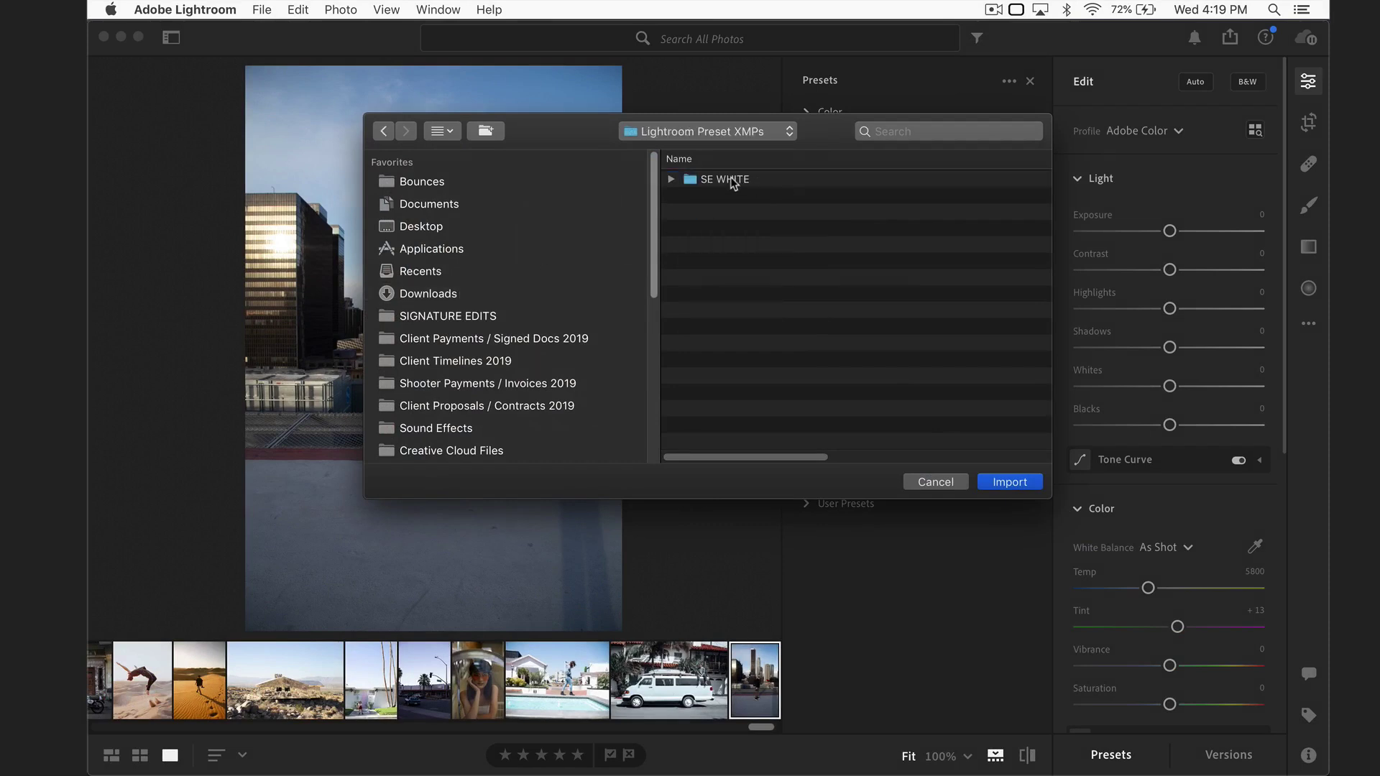
double_click(732, 181)
key("super+a")
left_click(1006, 487)
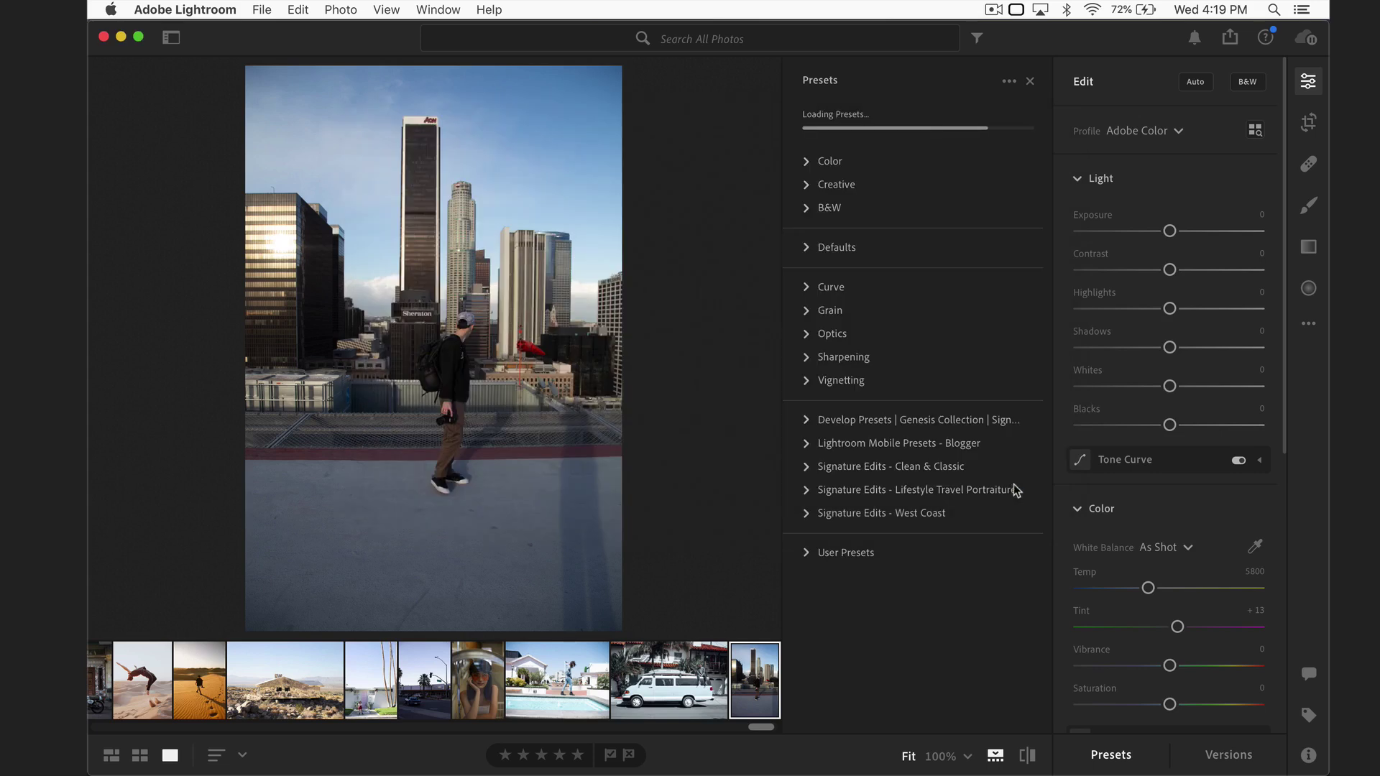
left_click(1009, 83)
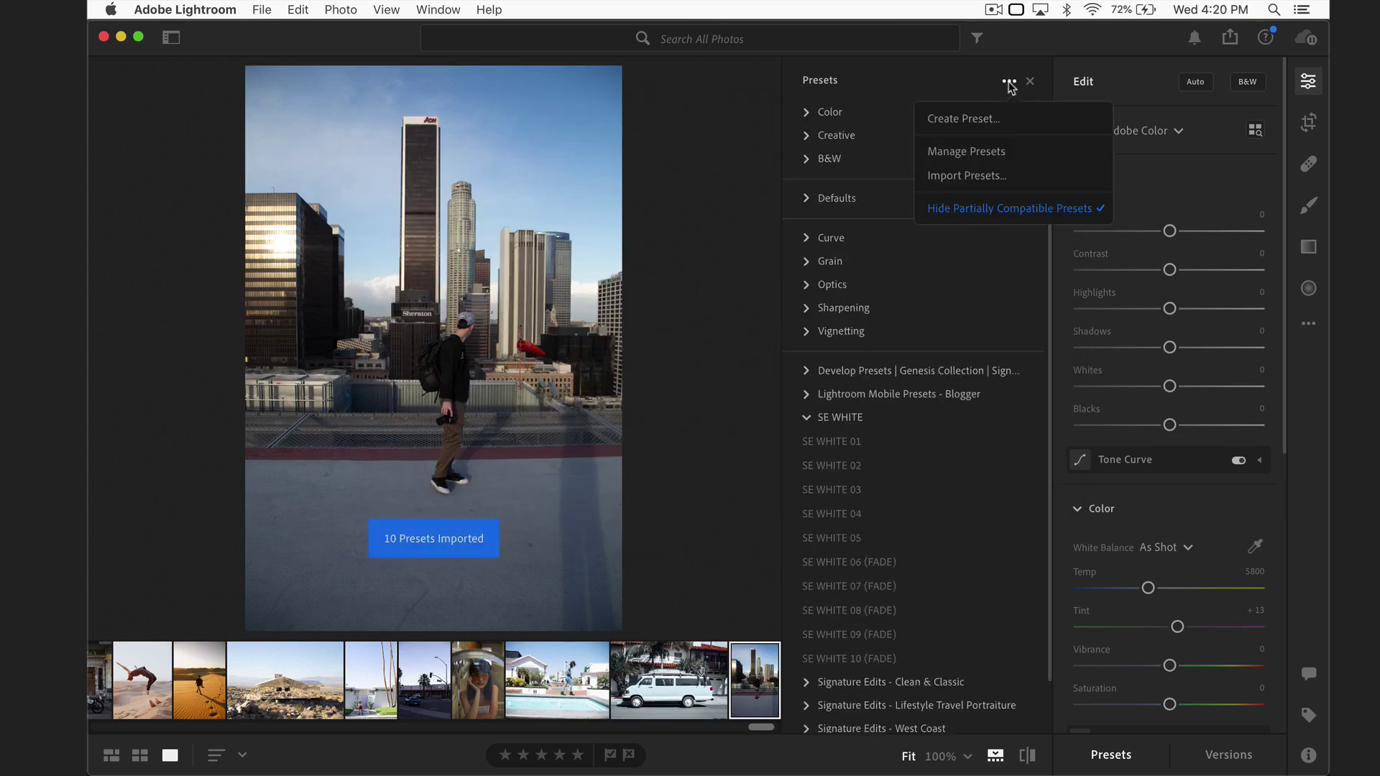
Step: Import all ten files from the Downloads > Lightroom Profile XMPs folder
left_click(975, 177)
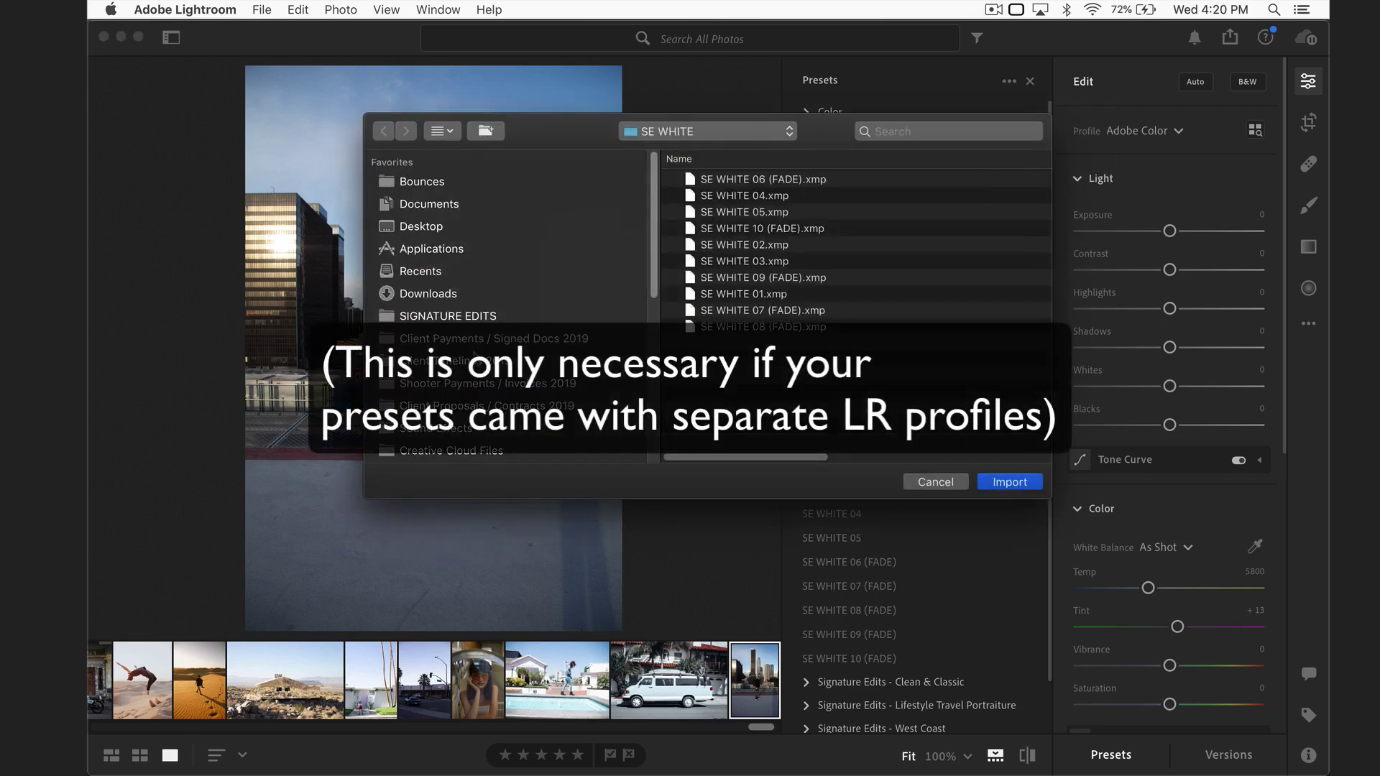
left_click(428, 294)
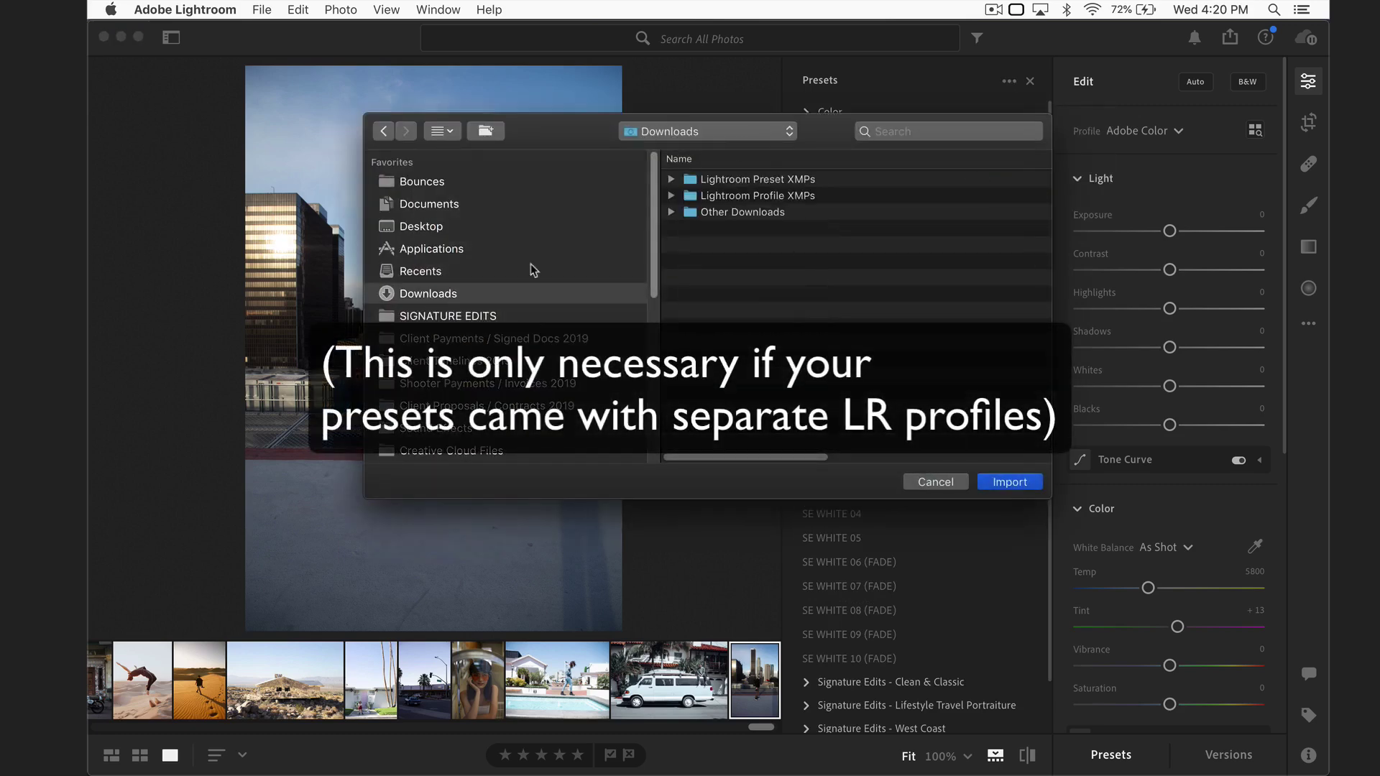
double_click(769, 196)
key("super+a")
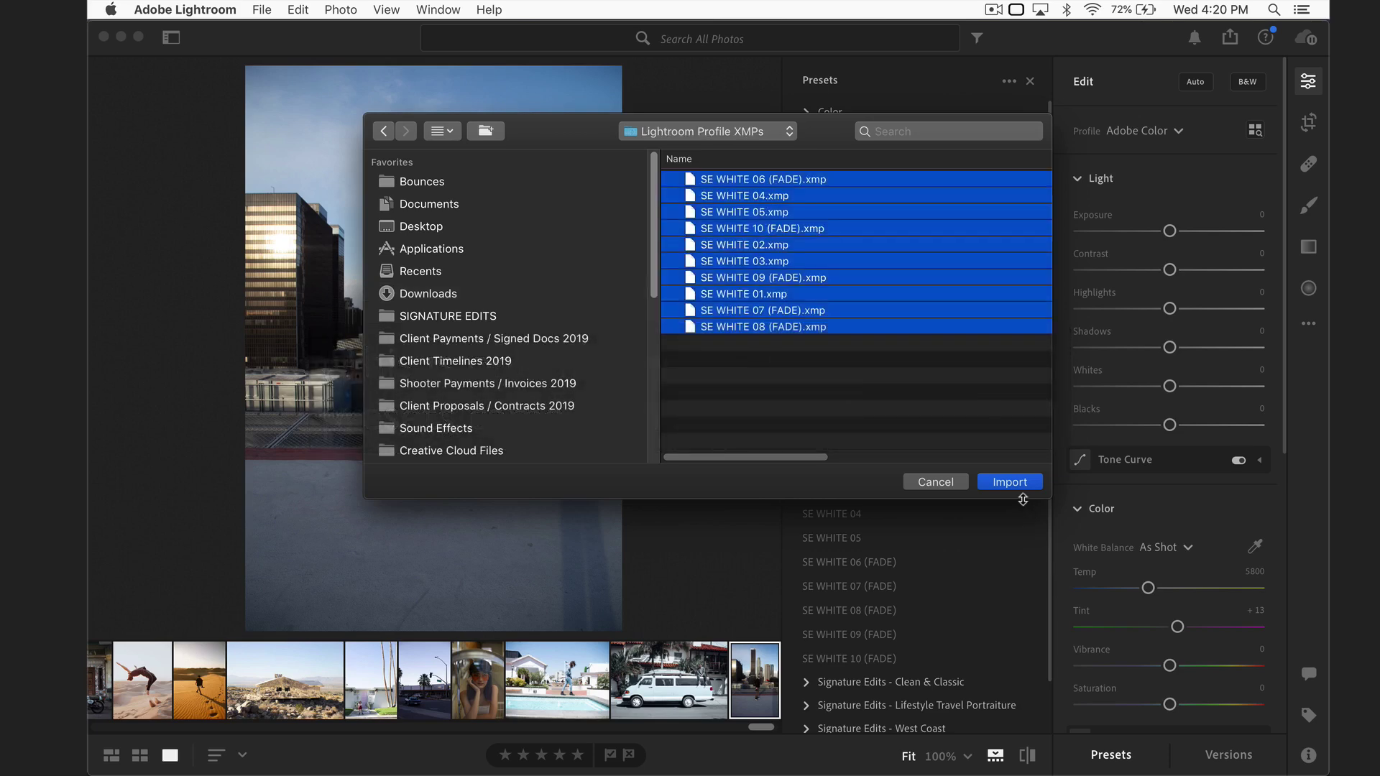
left_click(1010, 481)
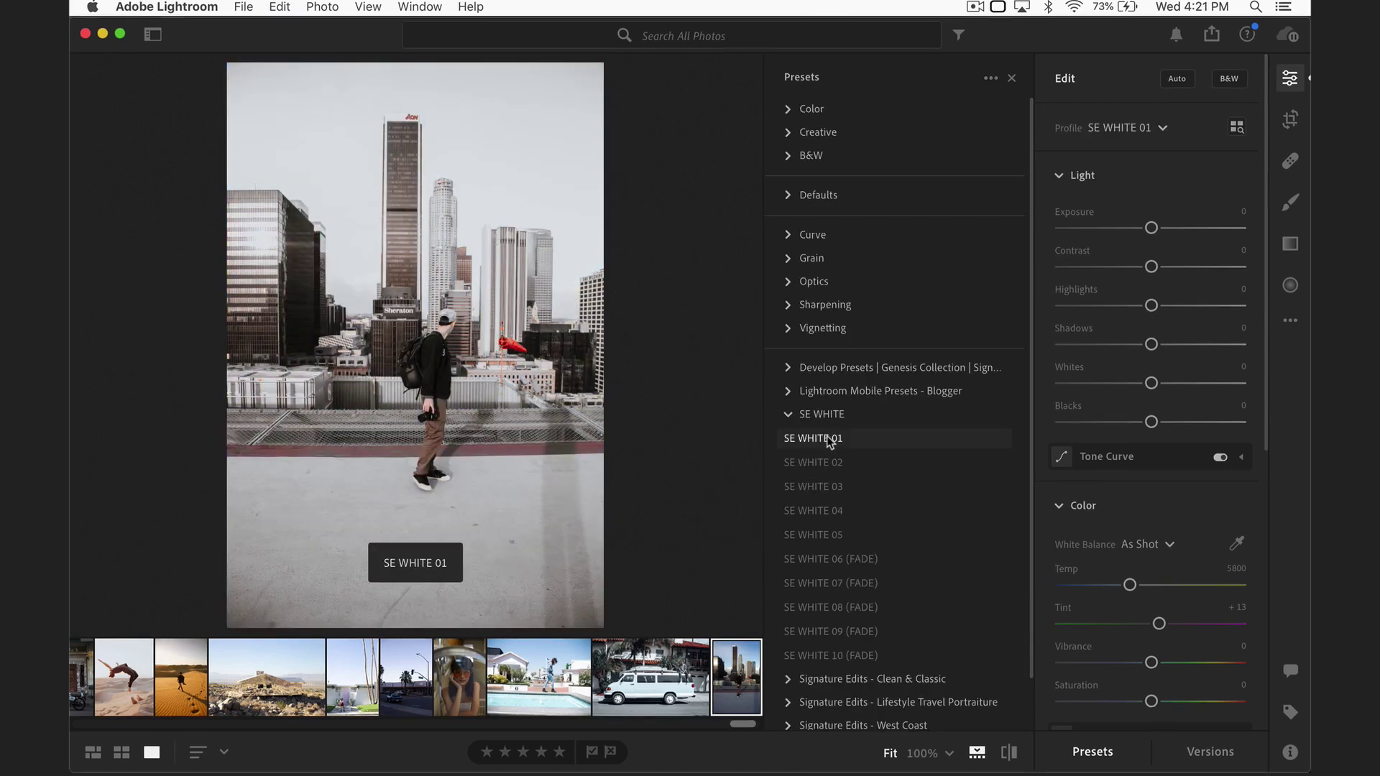
Step: Try SE WHITE 01, 02 and 10 (FADE) on the rooftop photo, then switch to the white van photo
left_click(826, 440)
left_click(837, 467)
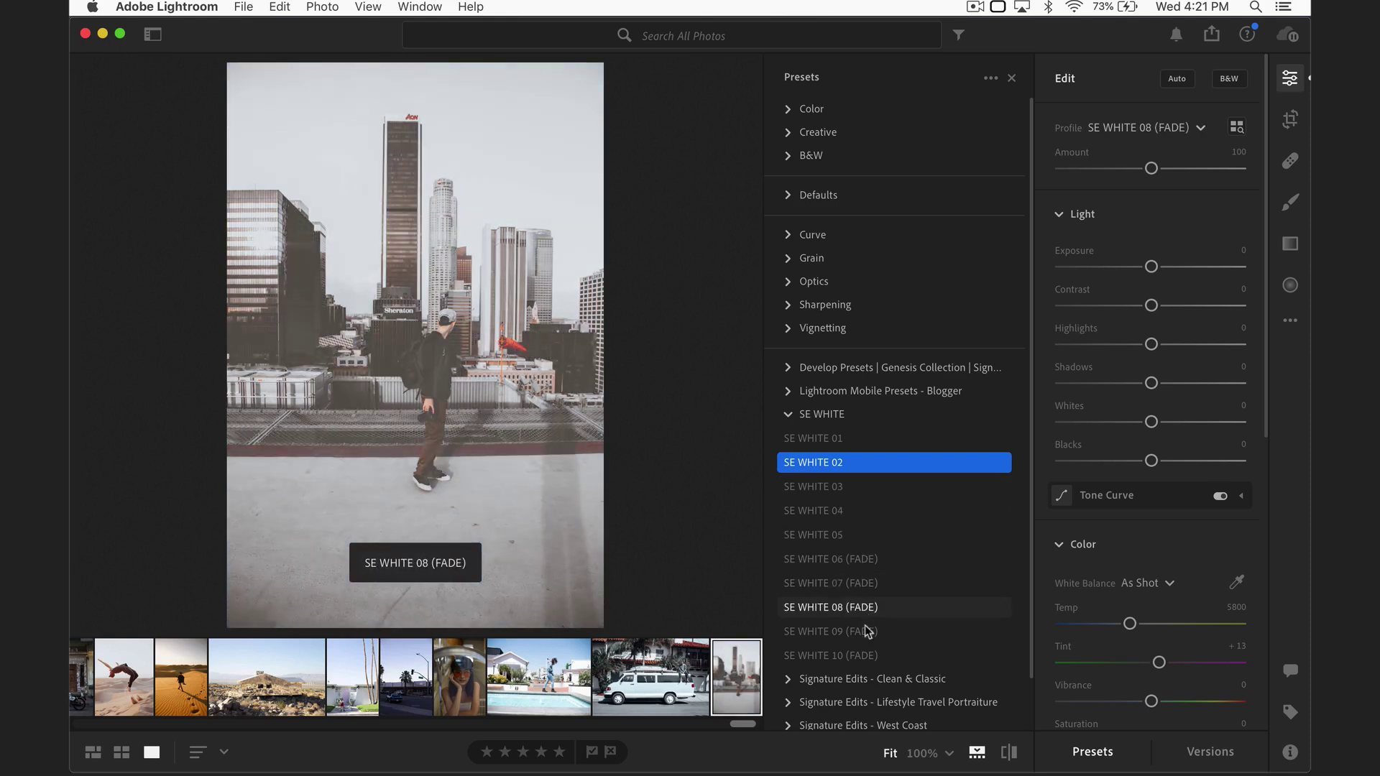
left_click(869, 654)
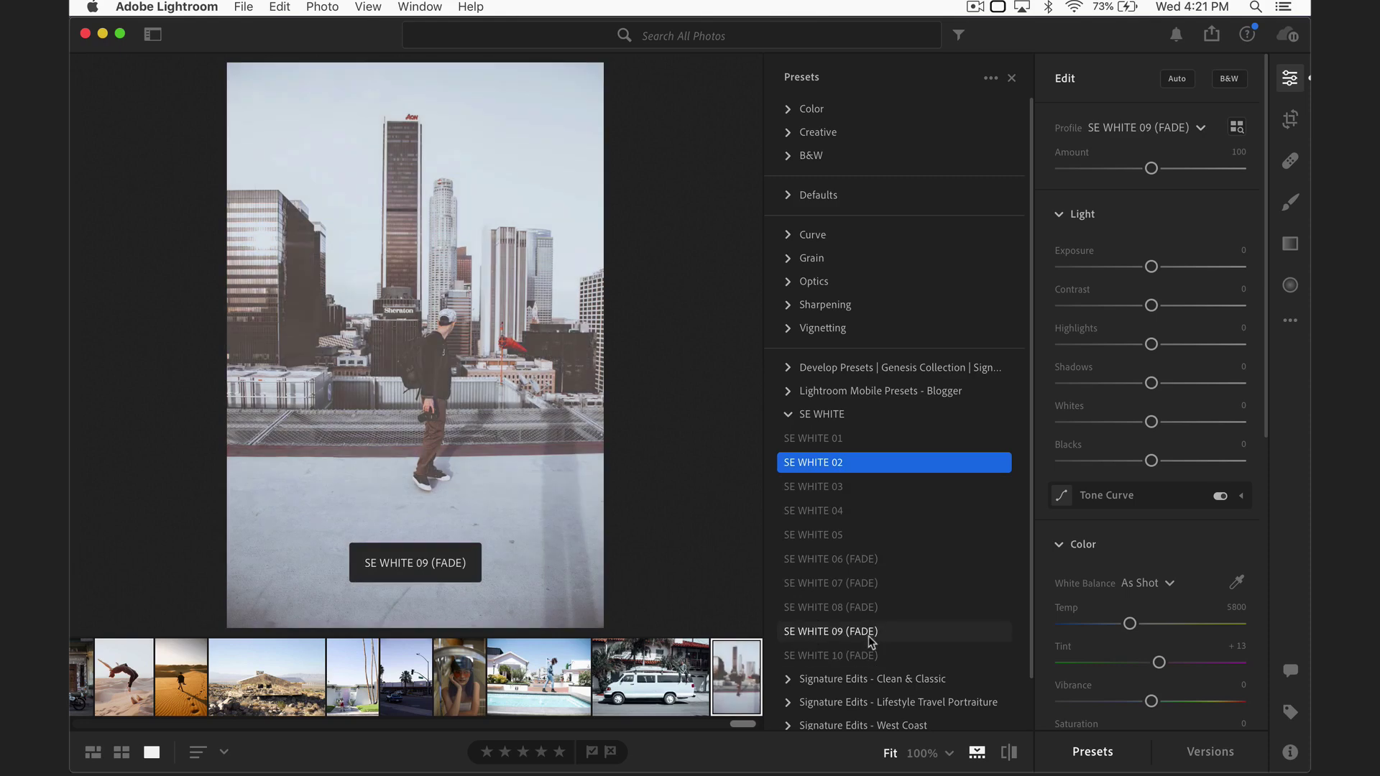
left_click(642, 682)
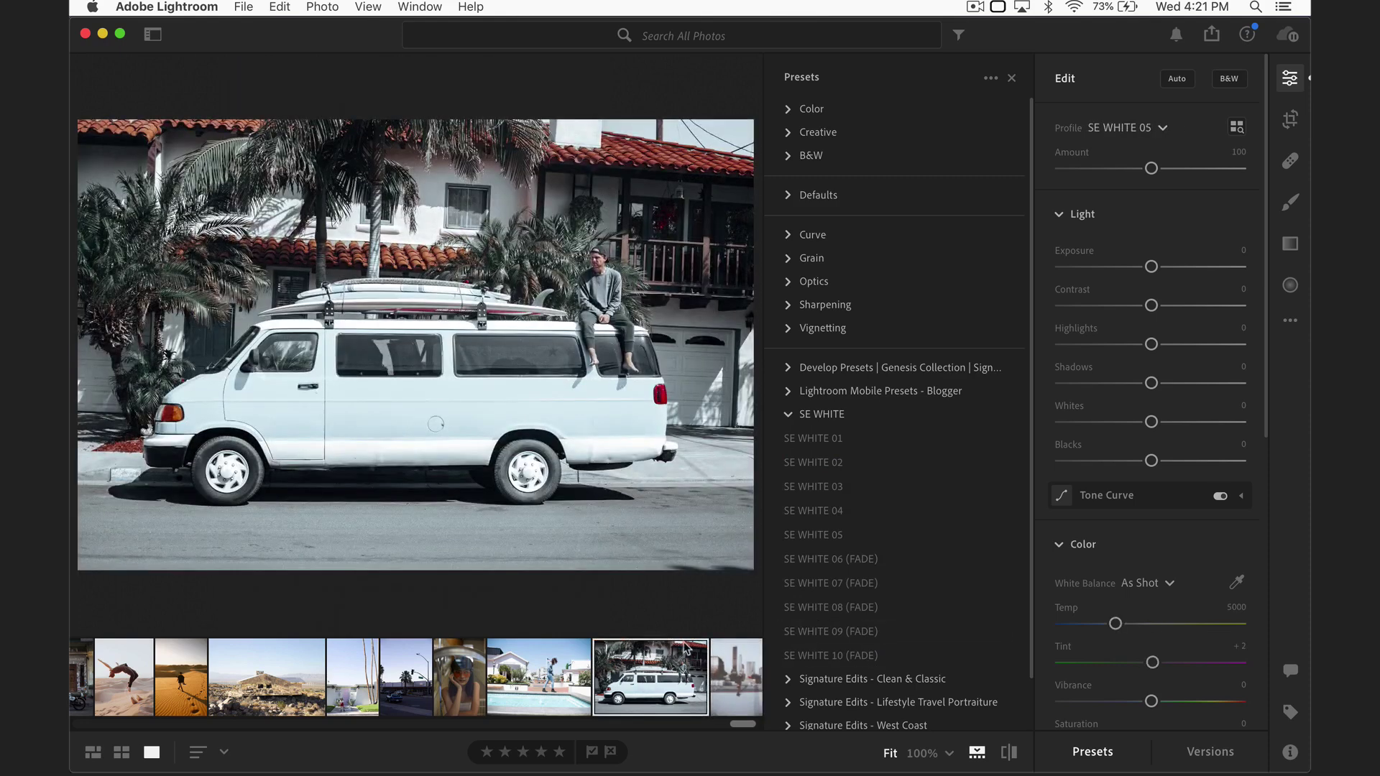
Step: Apply SE WHITE 01 to the van and pool photos, giving the pool Exposure -1.30 and Amount 126
left_click(789, 439)
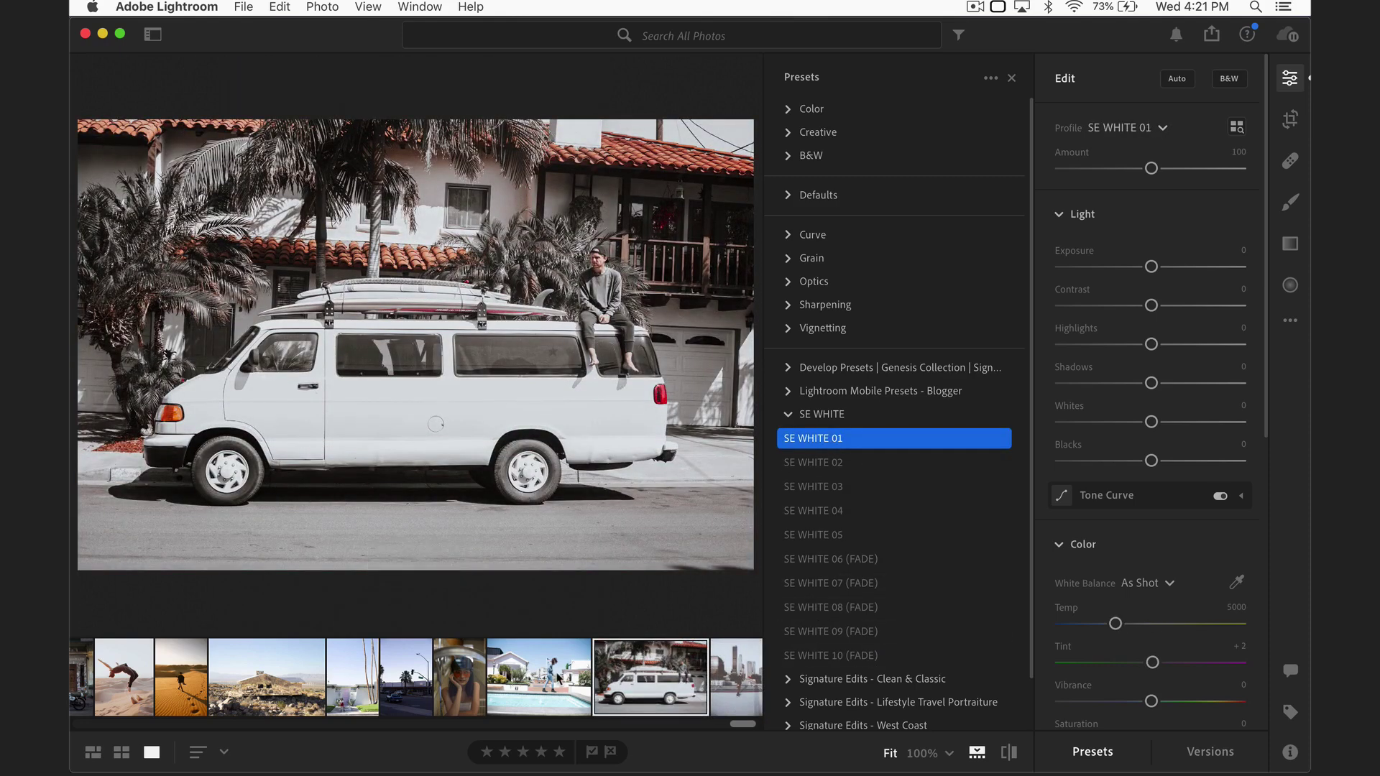
left_click(583, 671)
left_click(832, 439)
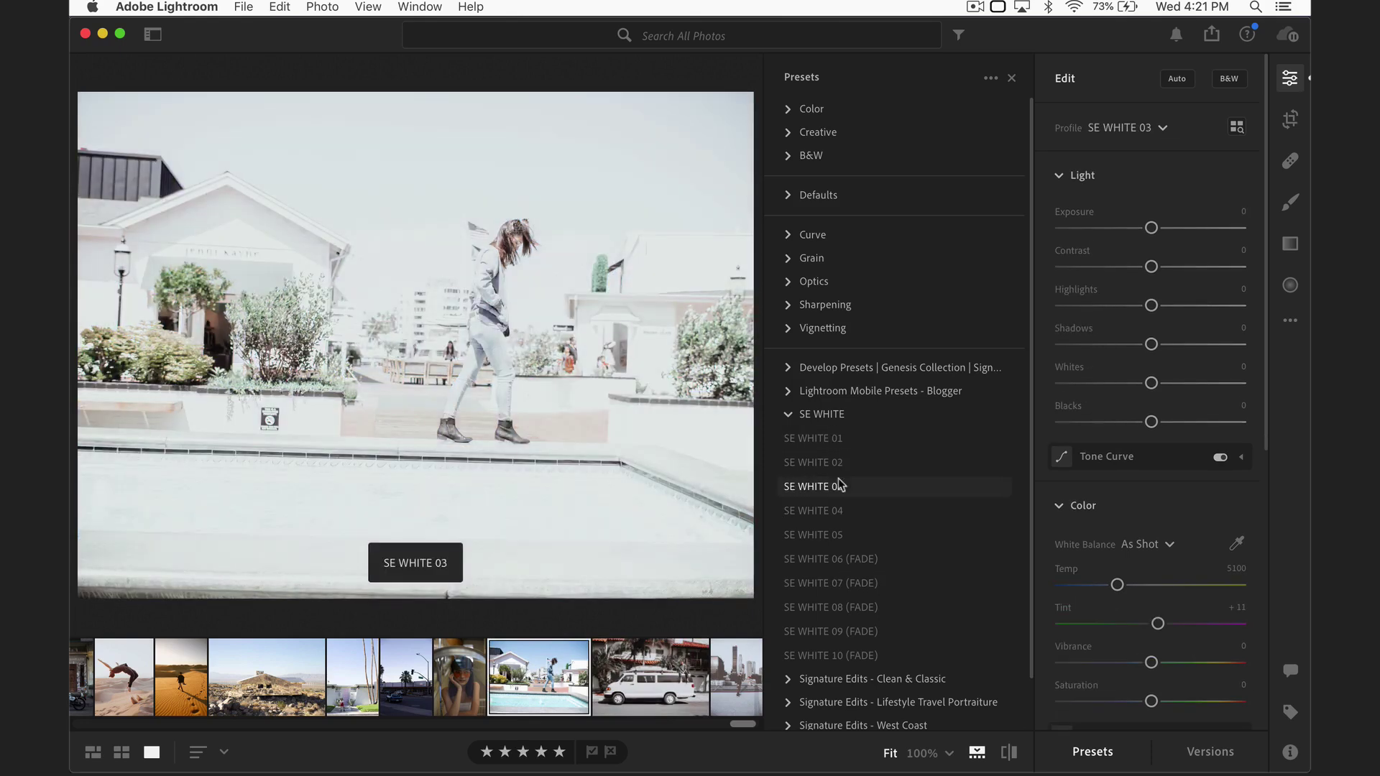
left_click(839, 440)
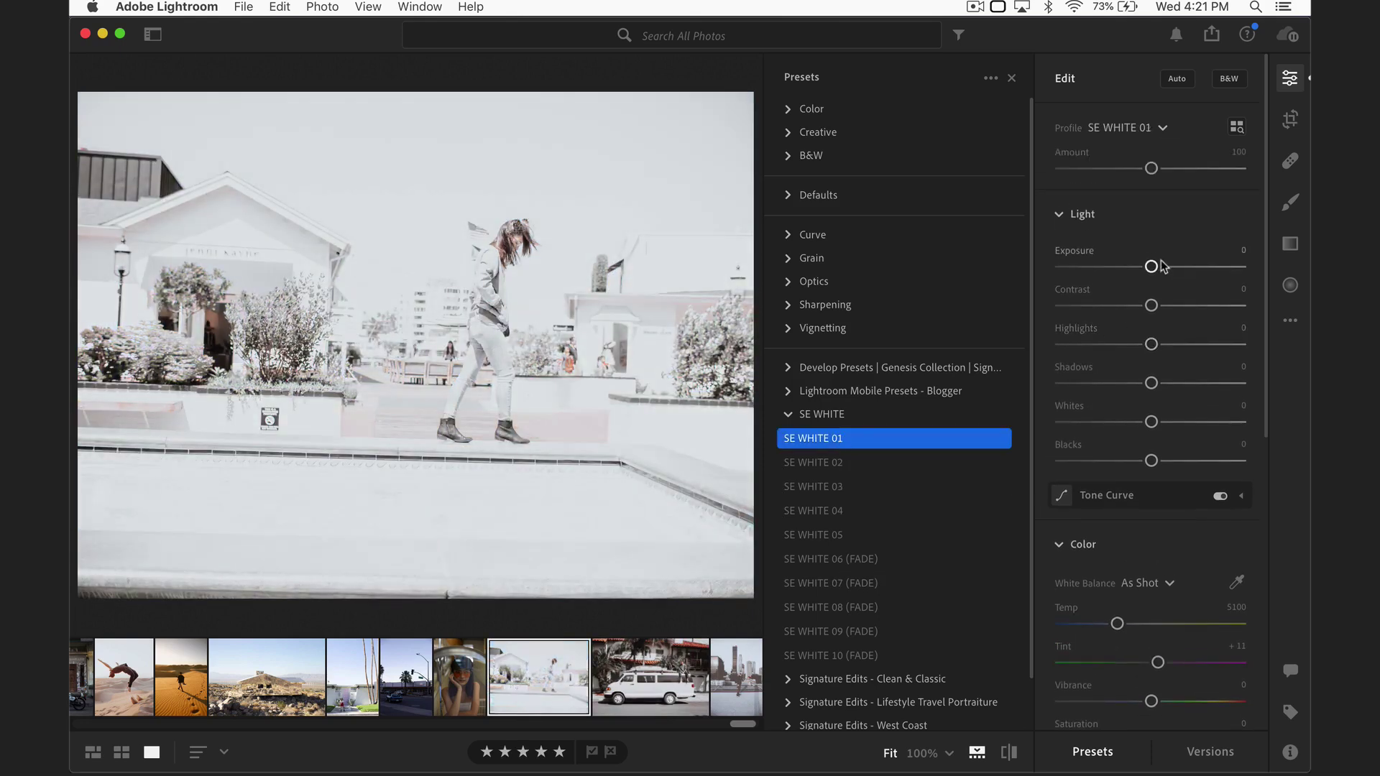
left_click_drag(1150, 266, 1128, 266)
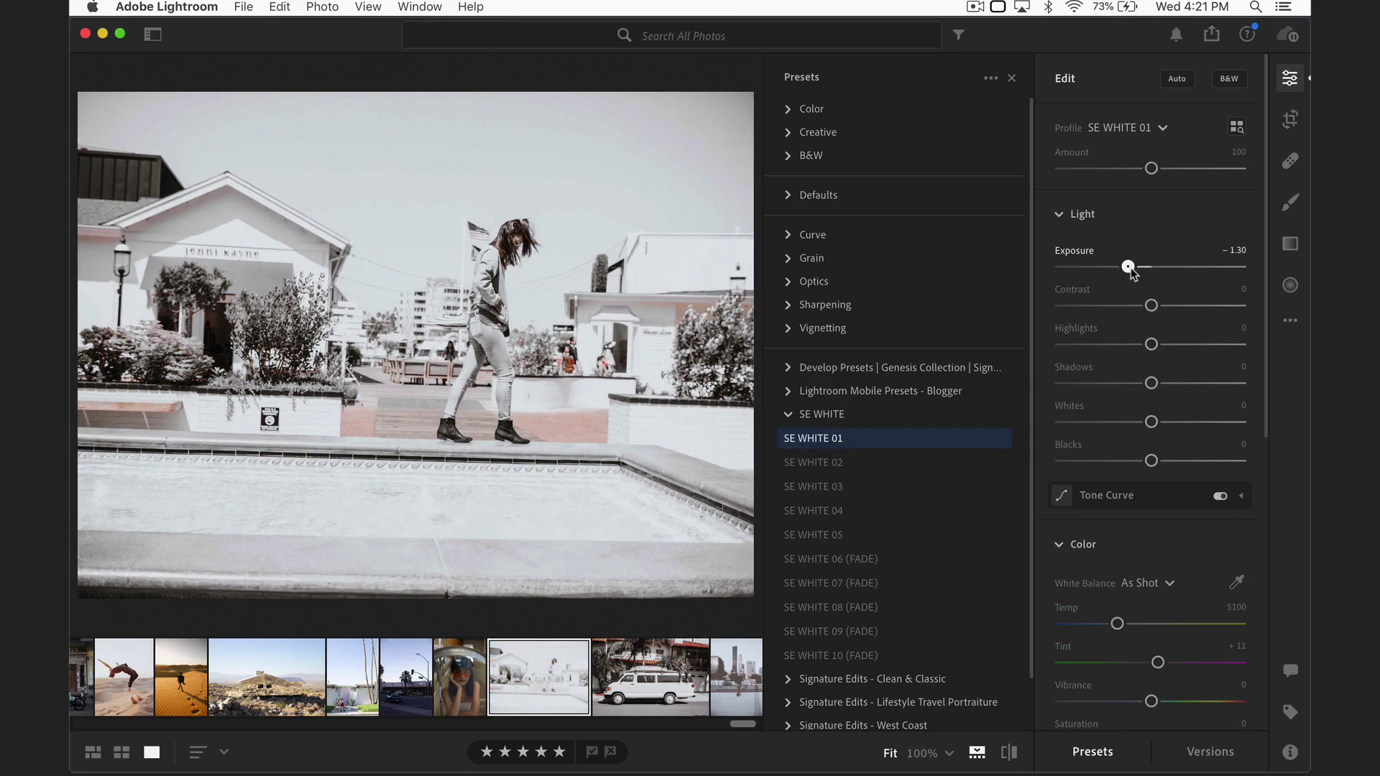
left_click_drag(1151, 168, 1175, 171)
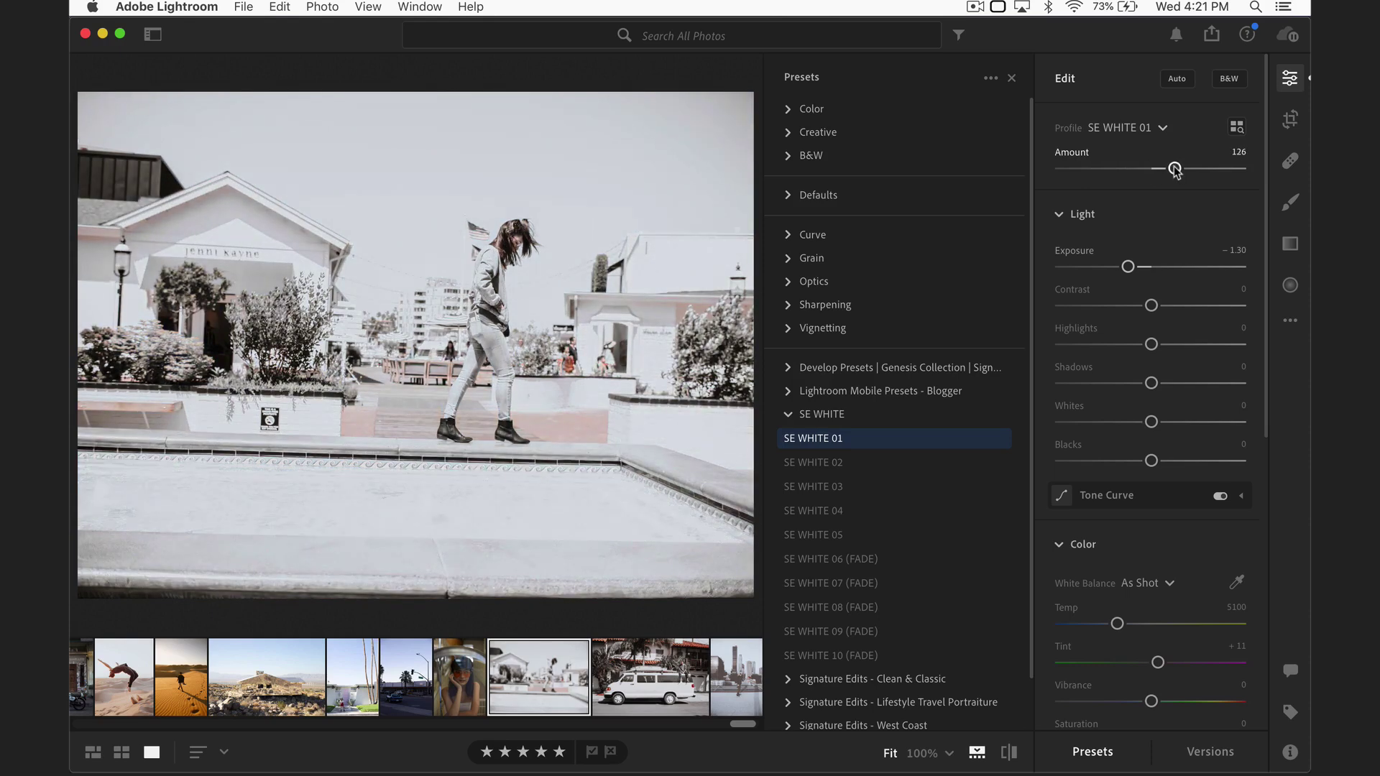
key("Left")
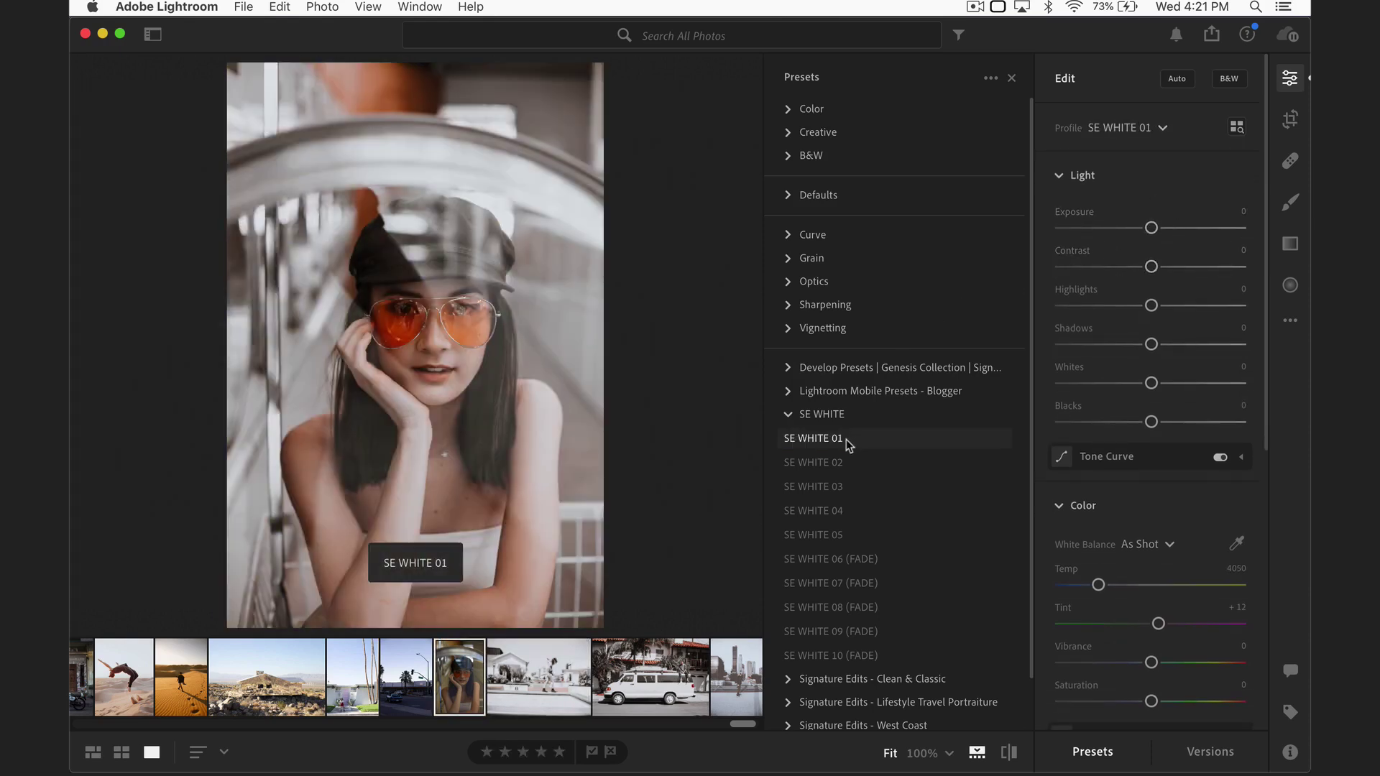
Step: Apply SE WHITE 01 to the sunglasses portrait and wedding party photo, setting the wedding Amount to 84
left_click(866, 438)
left_click_drag(1150, 169, 1158, 172)
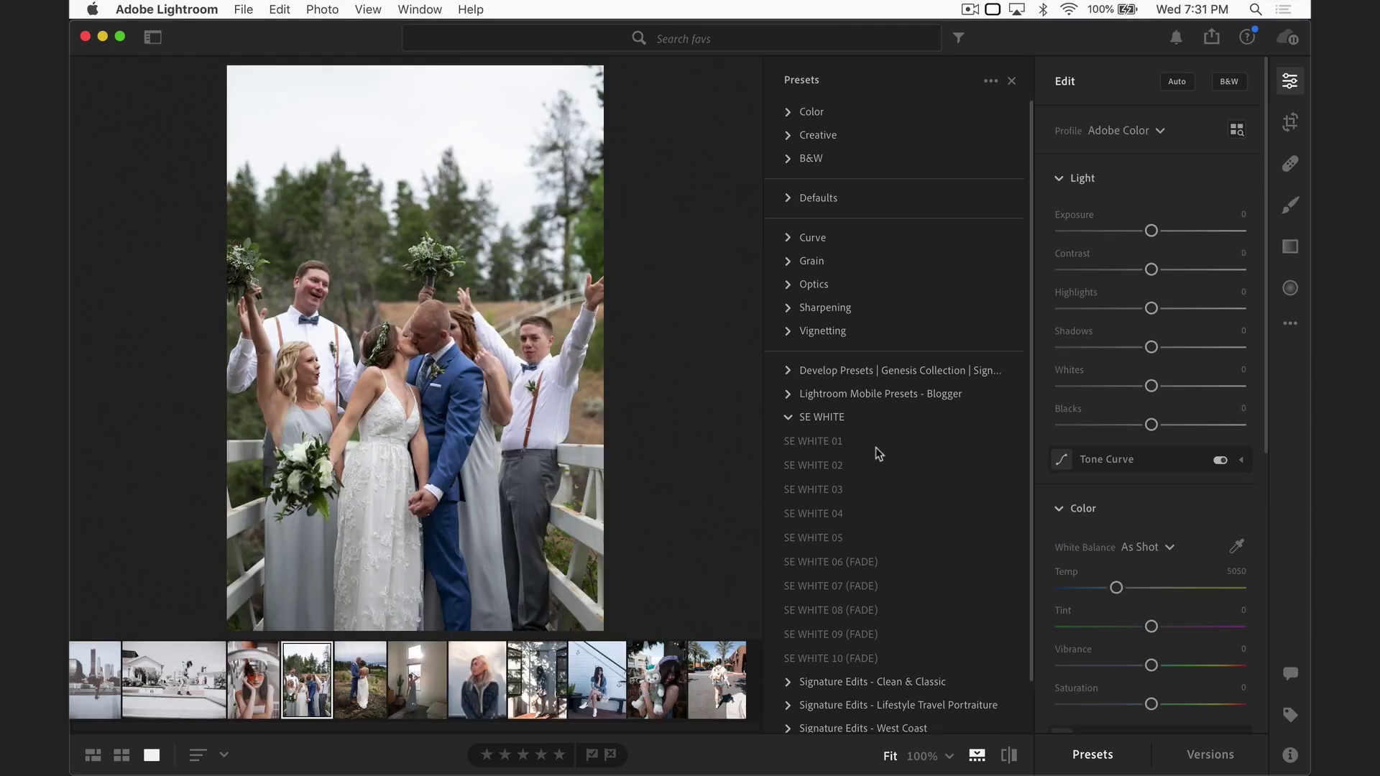
left_click(875, 447)
left_click(861, 446)
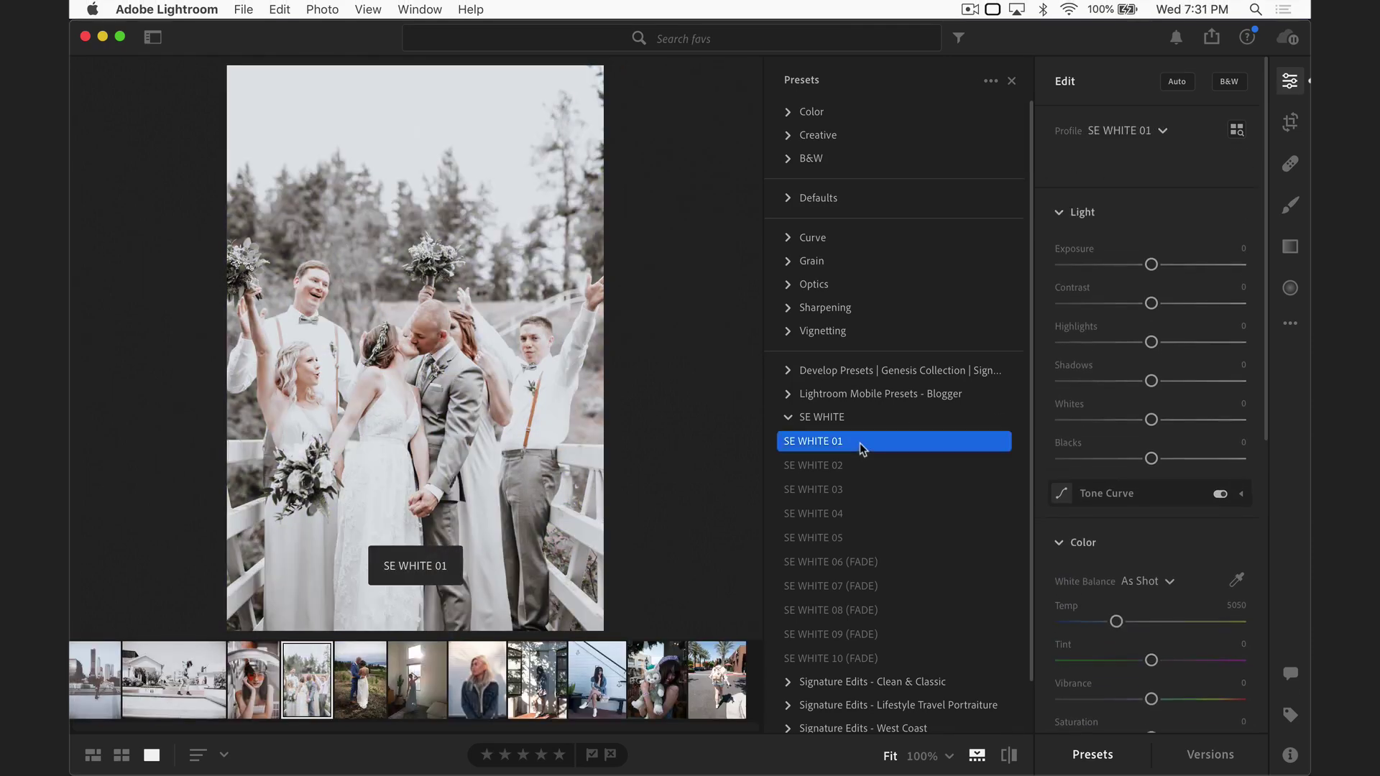
left_click_drag(1151, 173, 1136, 171)
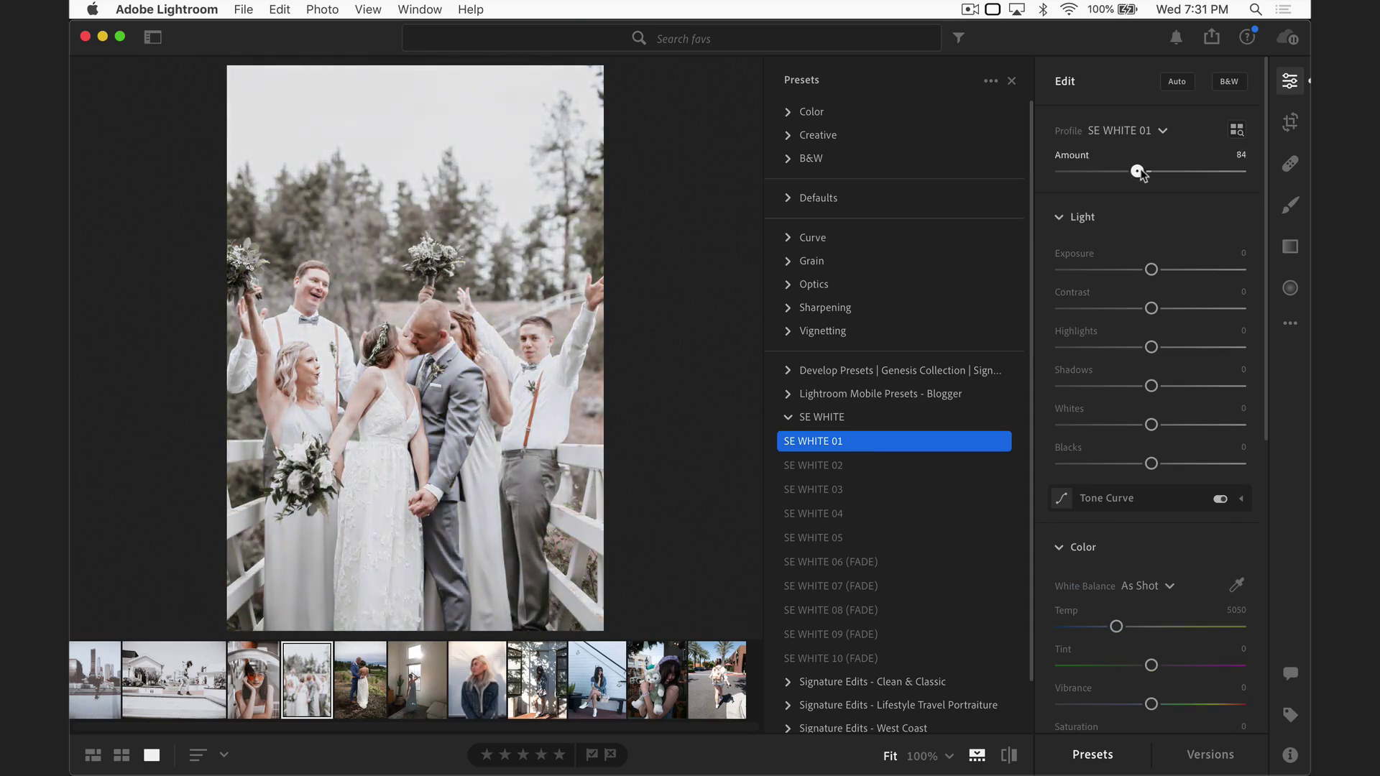
left_click_drag(1135, 171, 1178, 171)
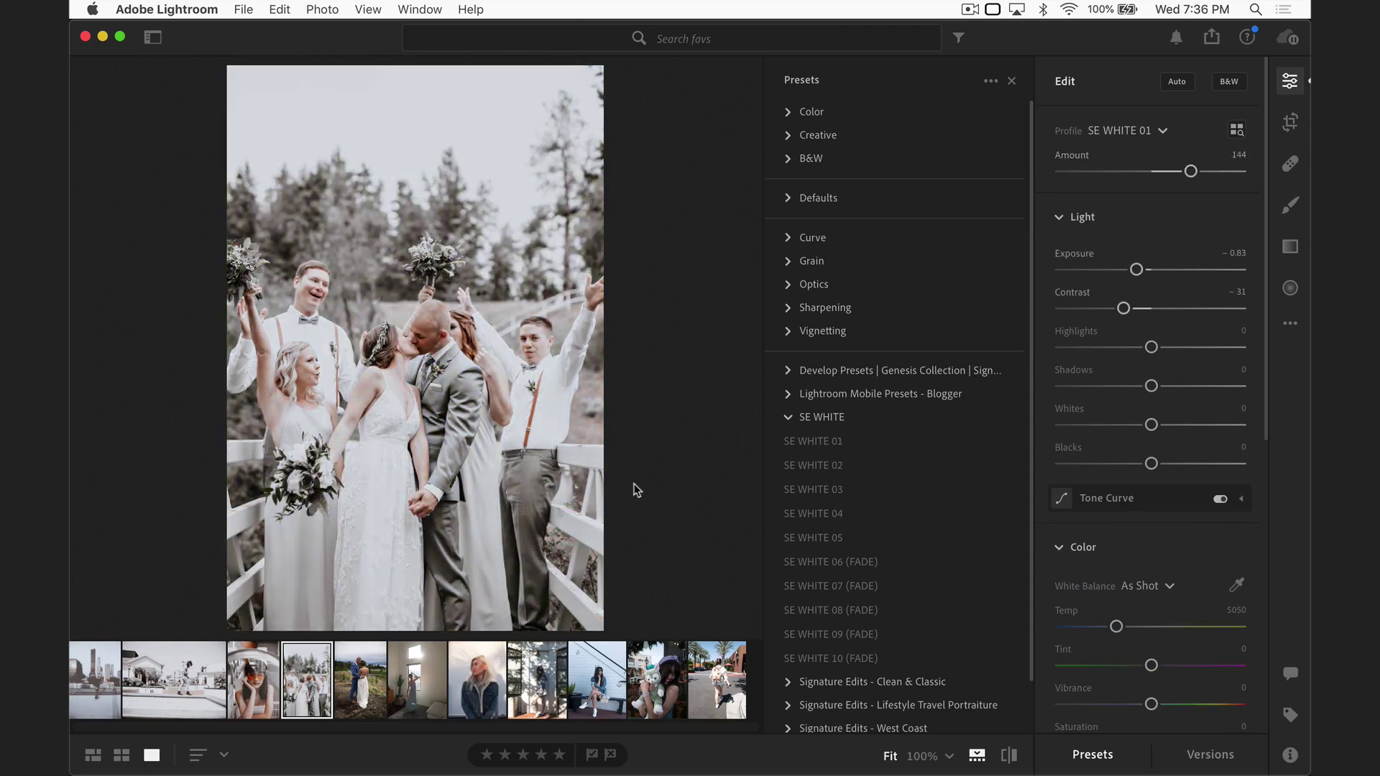
key("Right")
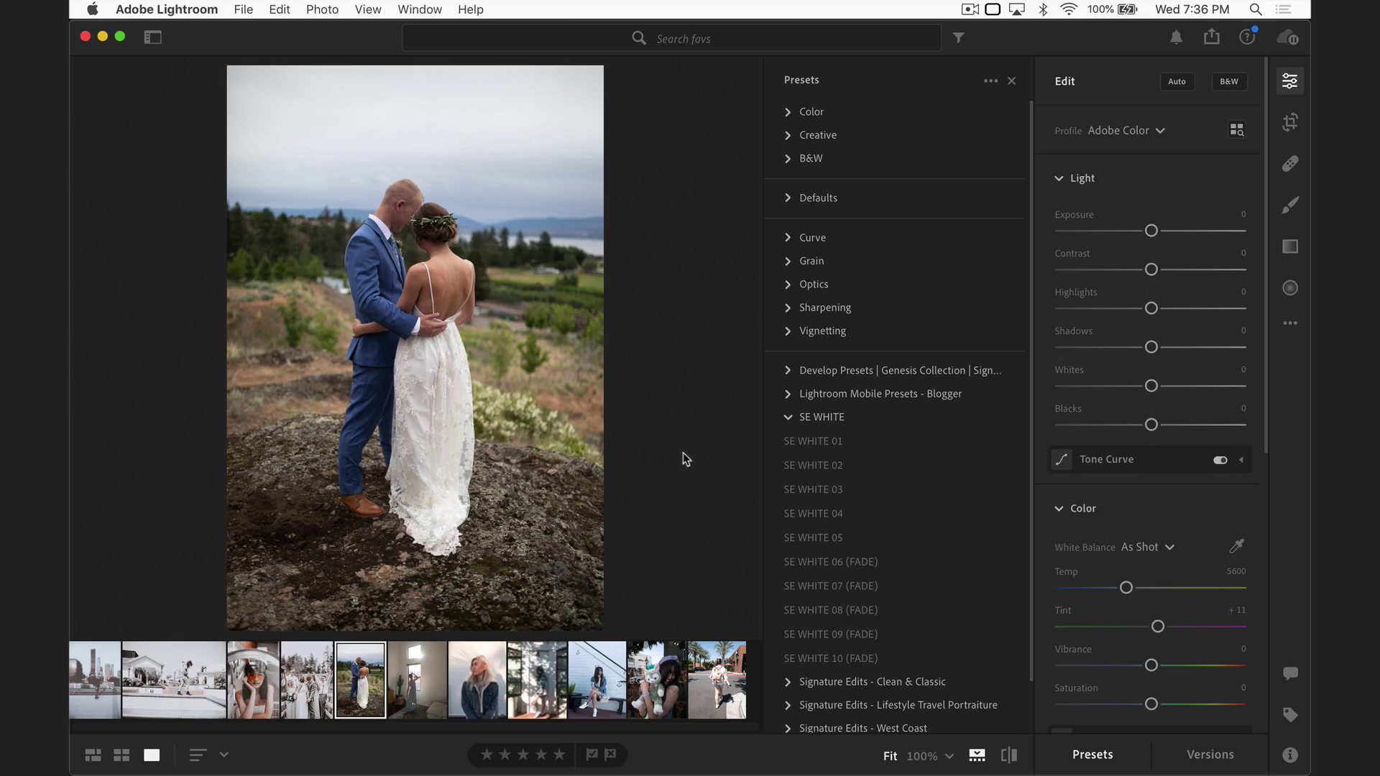
Step: Apply SE WHITE 01 to the hillside couple photo and set its Temp to 5910
left_click(809, 442)
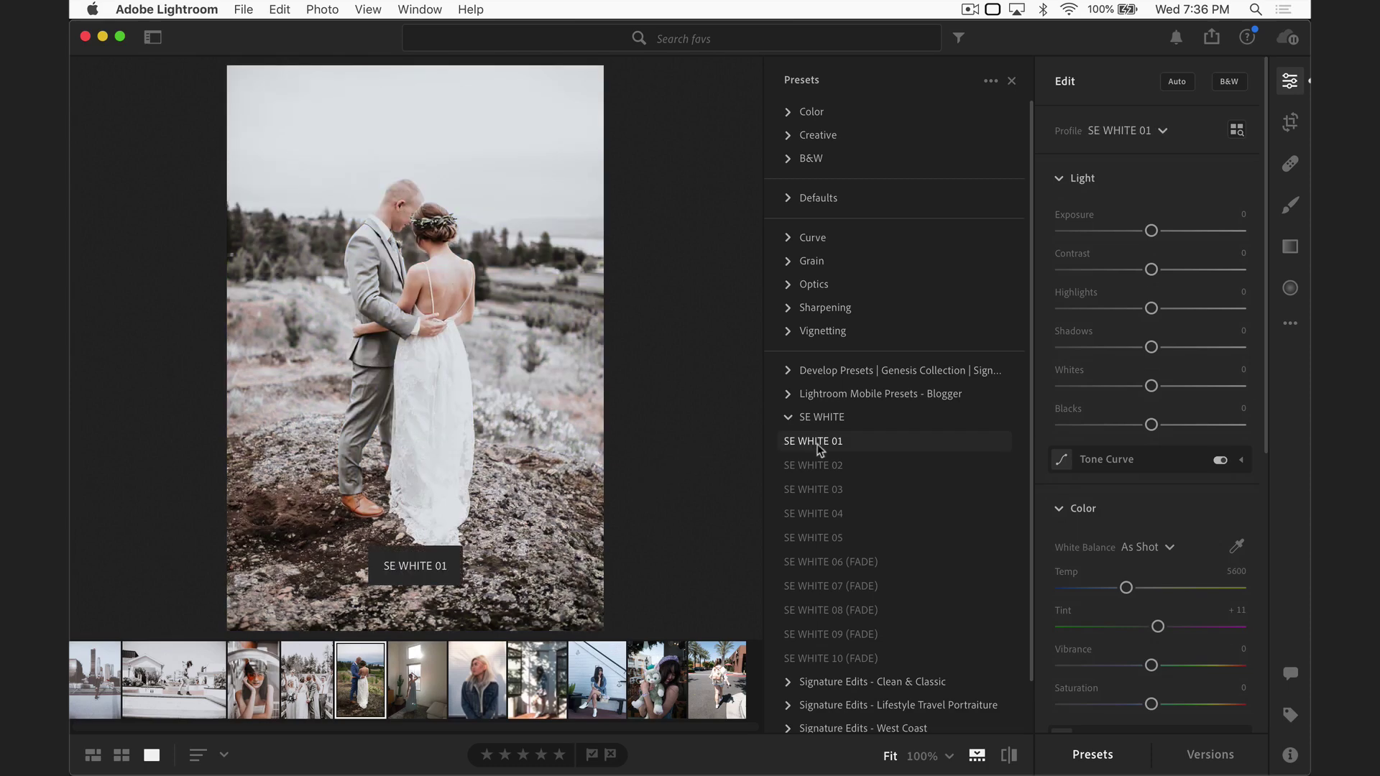
left_click(821, 448)
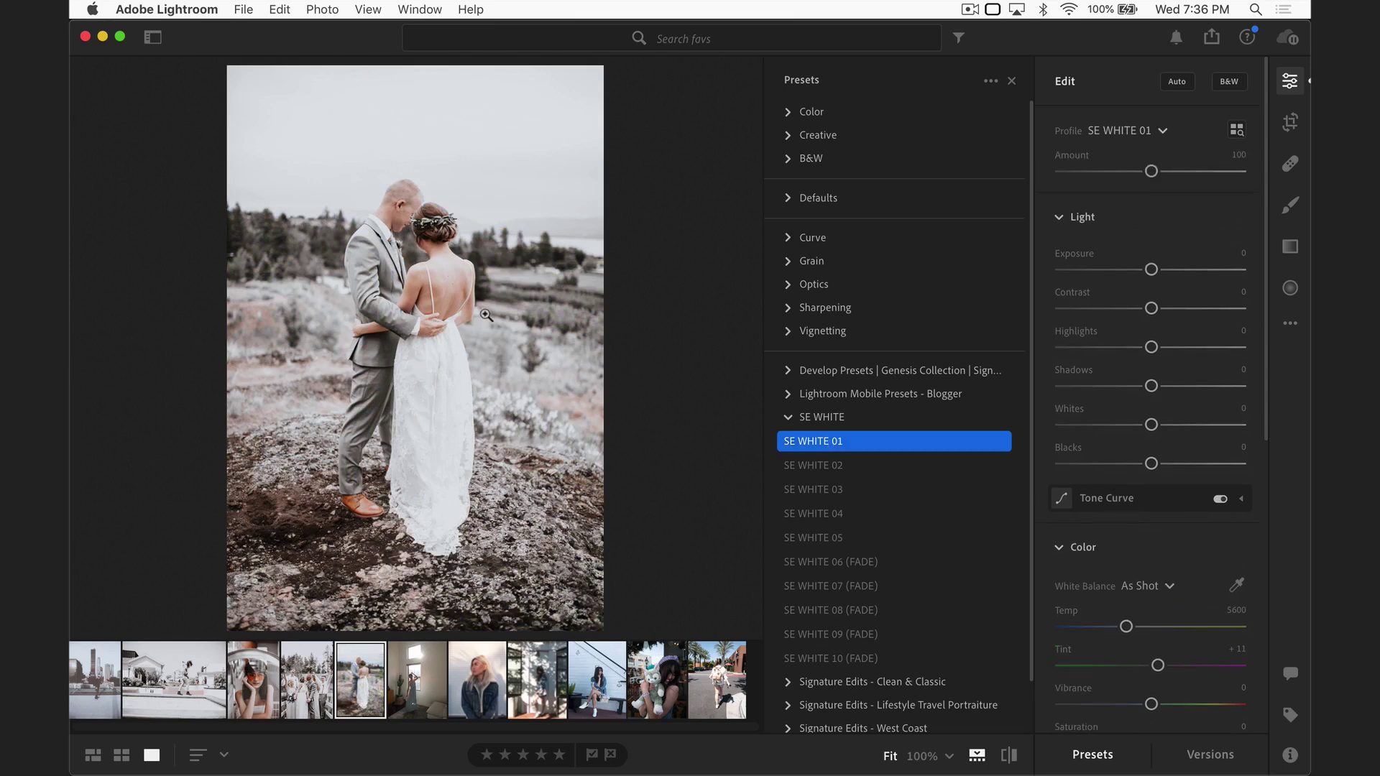
scroll(1113, 554, "down", 5)
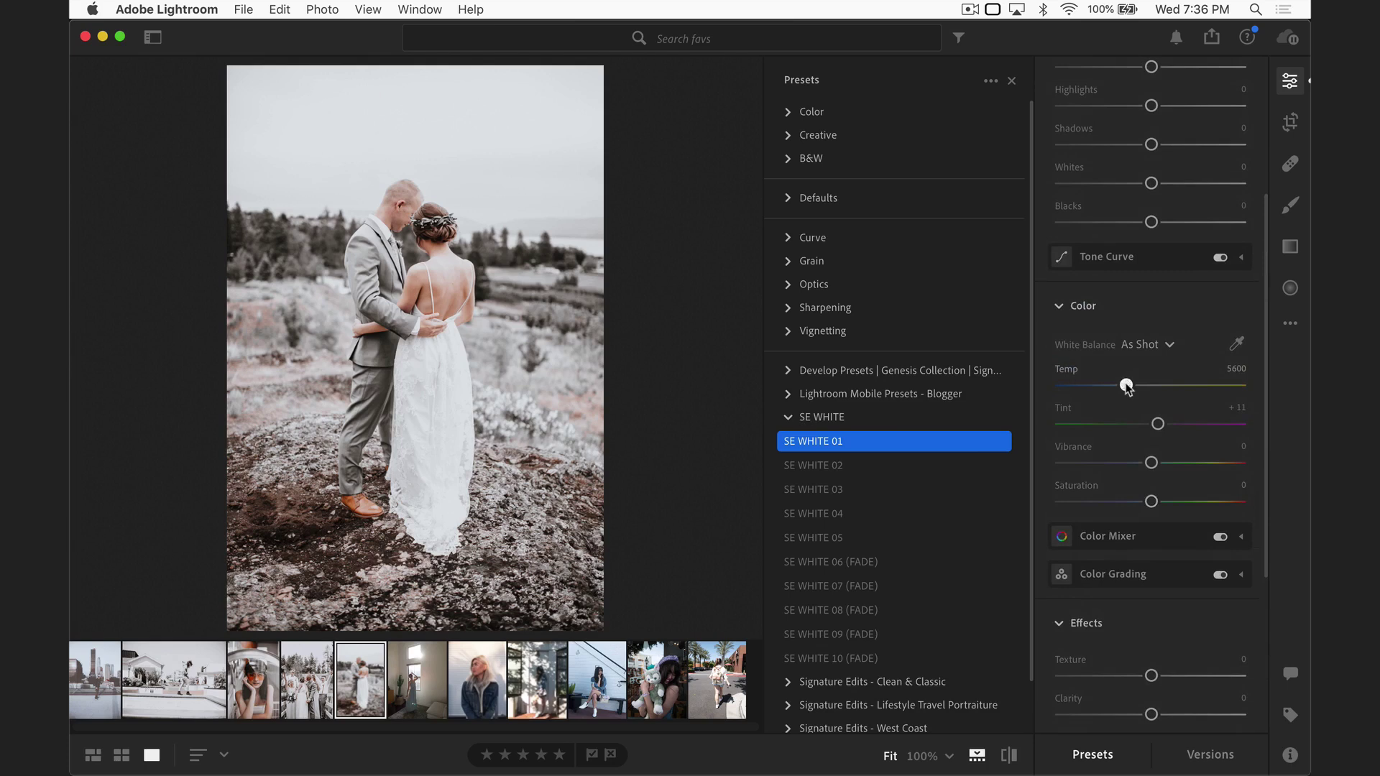
left_click_drag(1127, 387, 1226, 385)
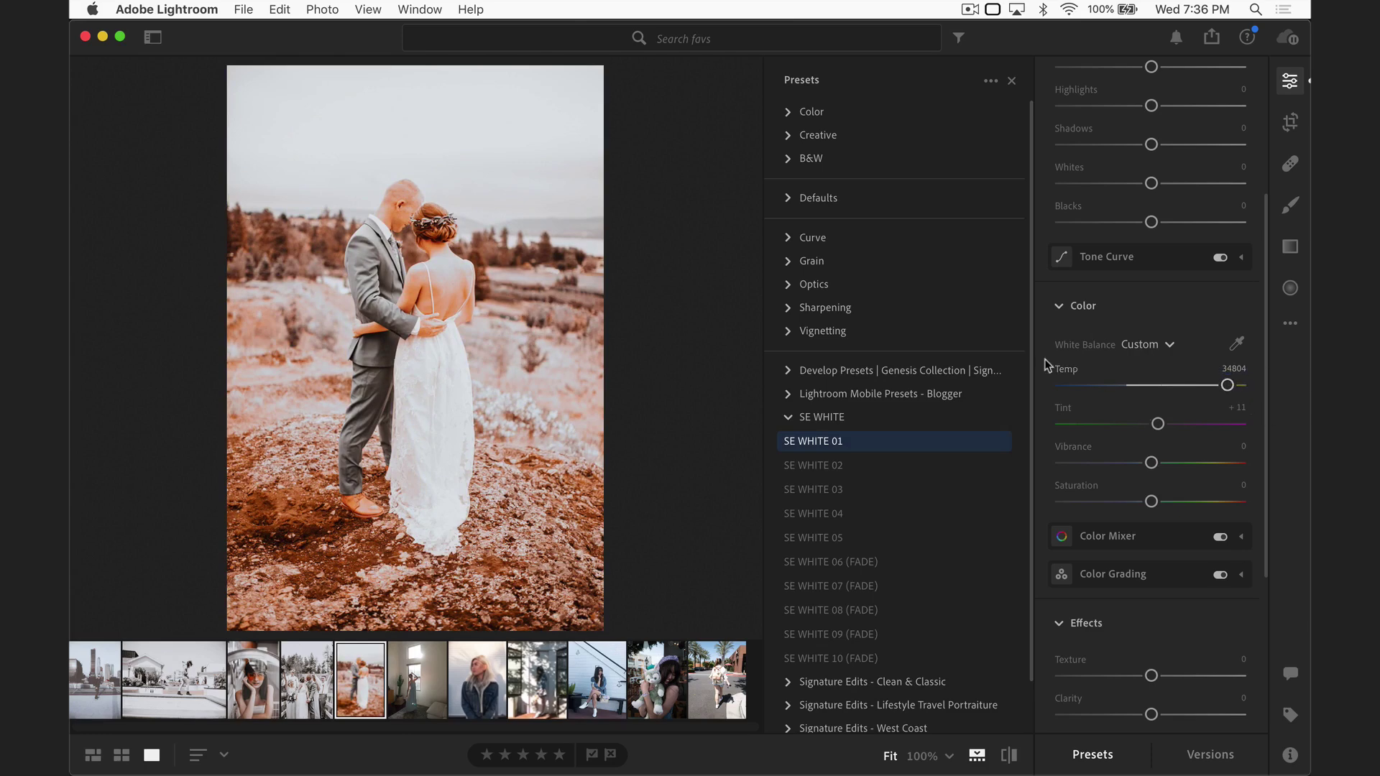
left_click_drag(1229, 388, 1134, 389)
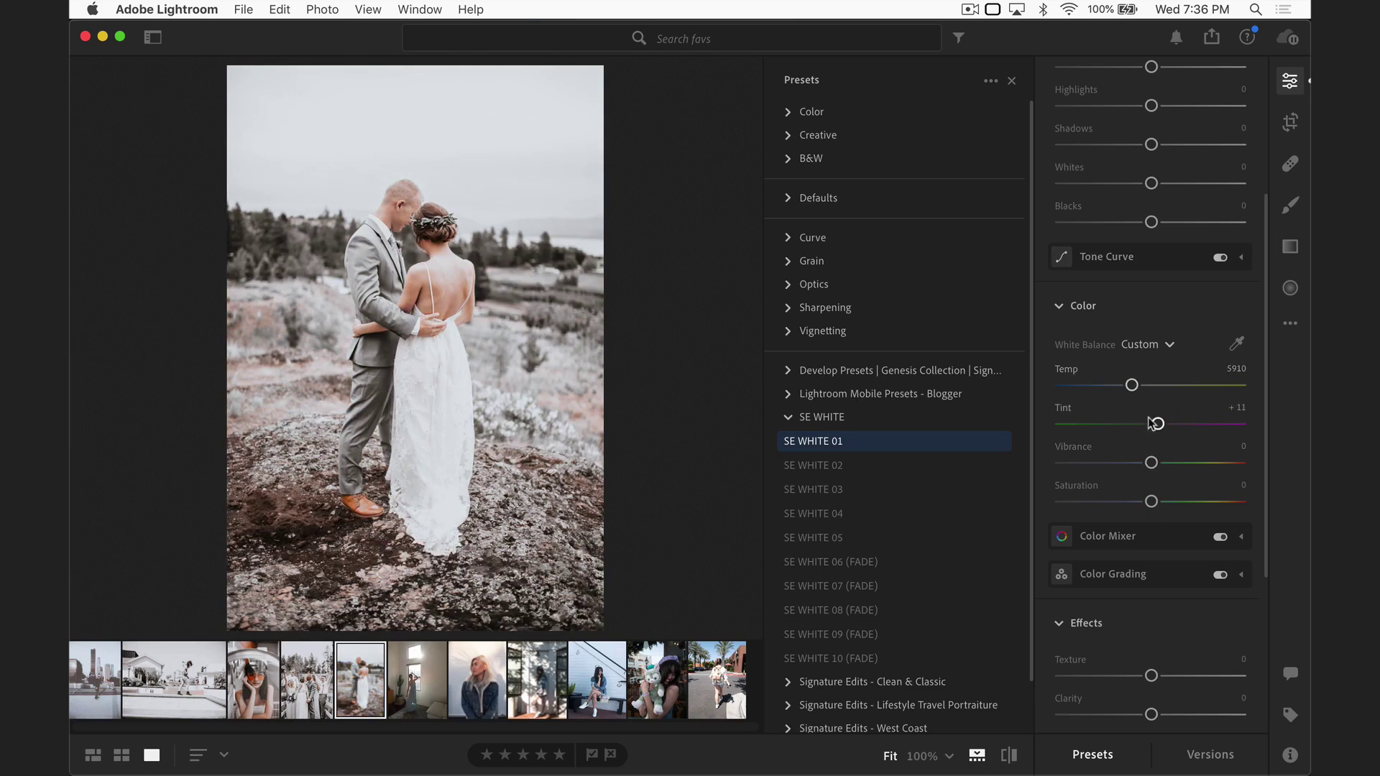
scroll(1153, 385, "up", 6)
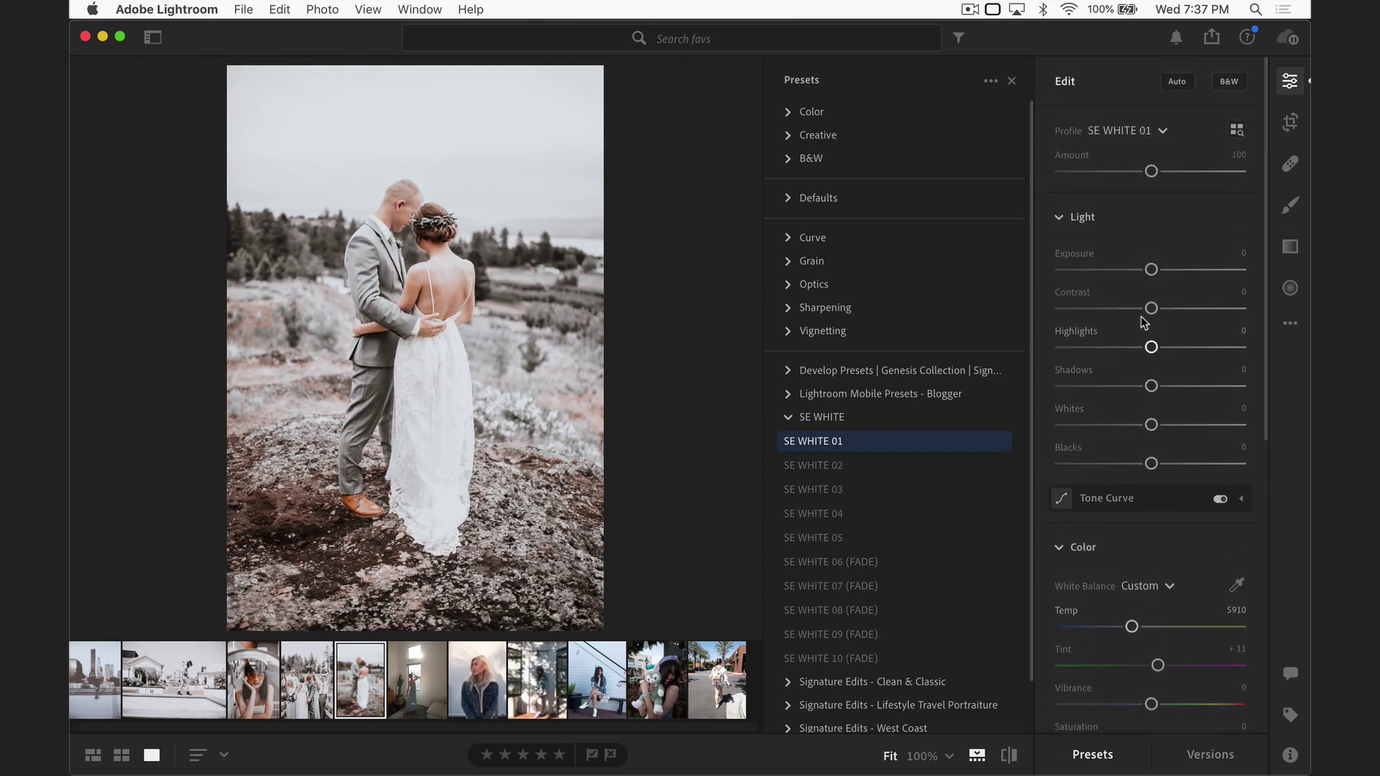
scroll(1143, 514, "down", 4)
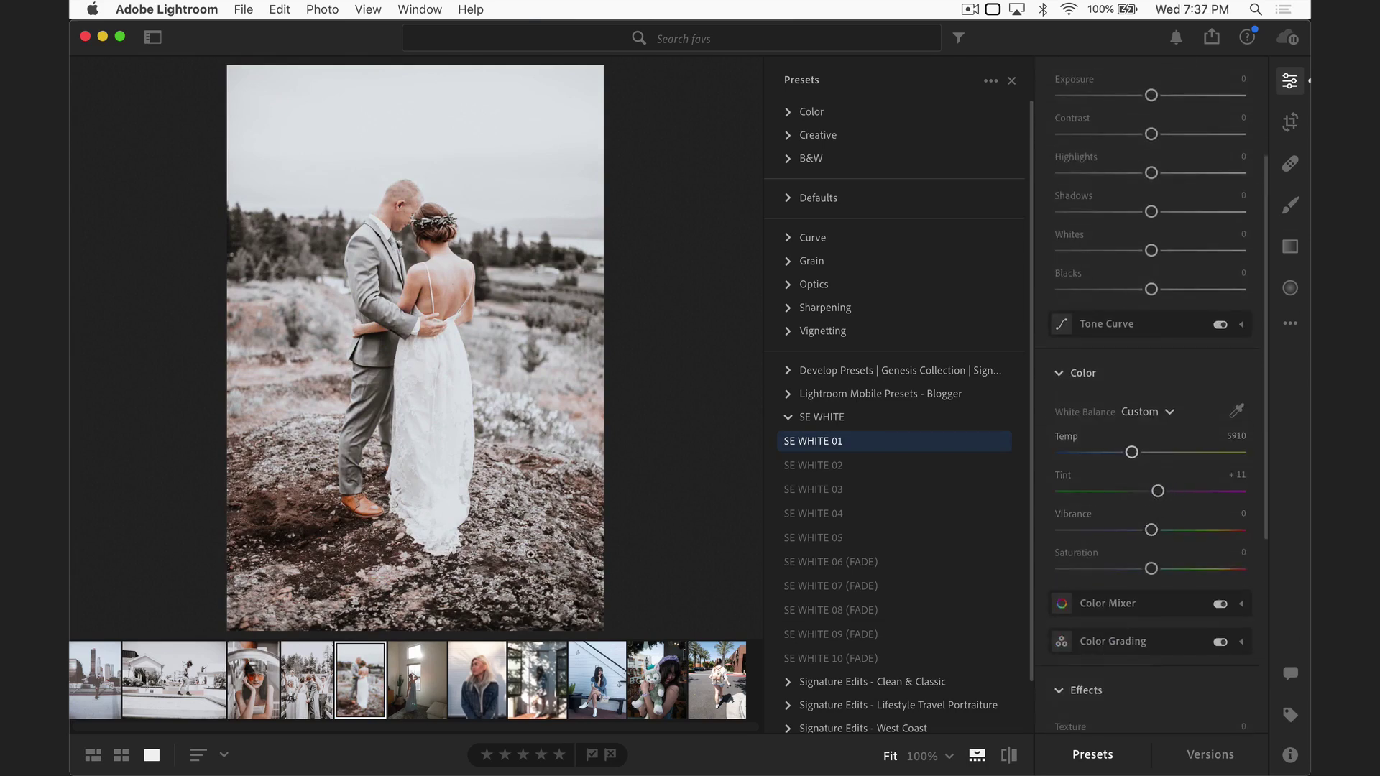
key("Right")
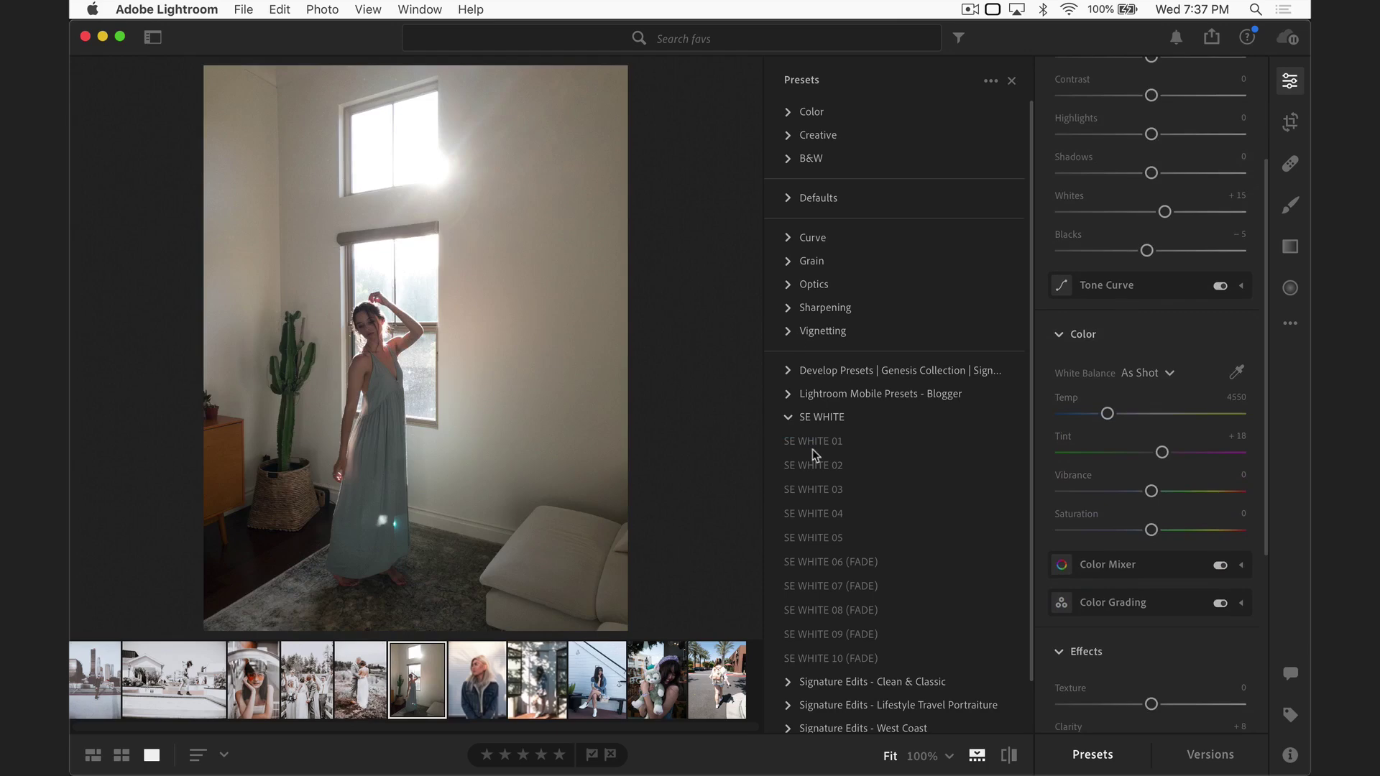
Step: Apply SE WHITE 01 to the woman-by-window photo and check it at 100% zoom
left_click(826, 442)
left_click(829, 442)
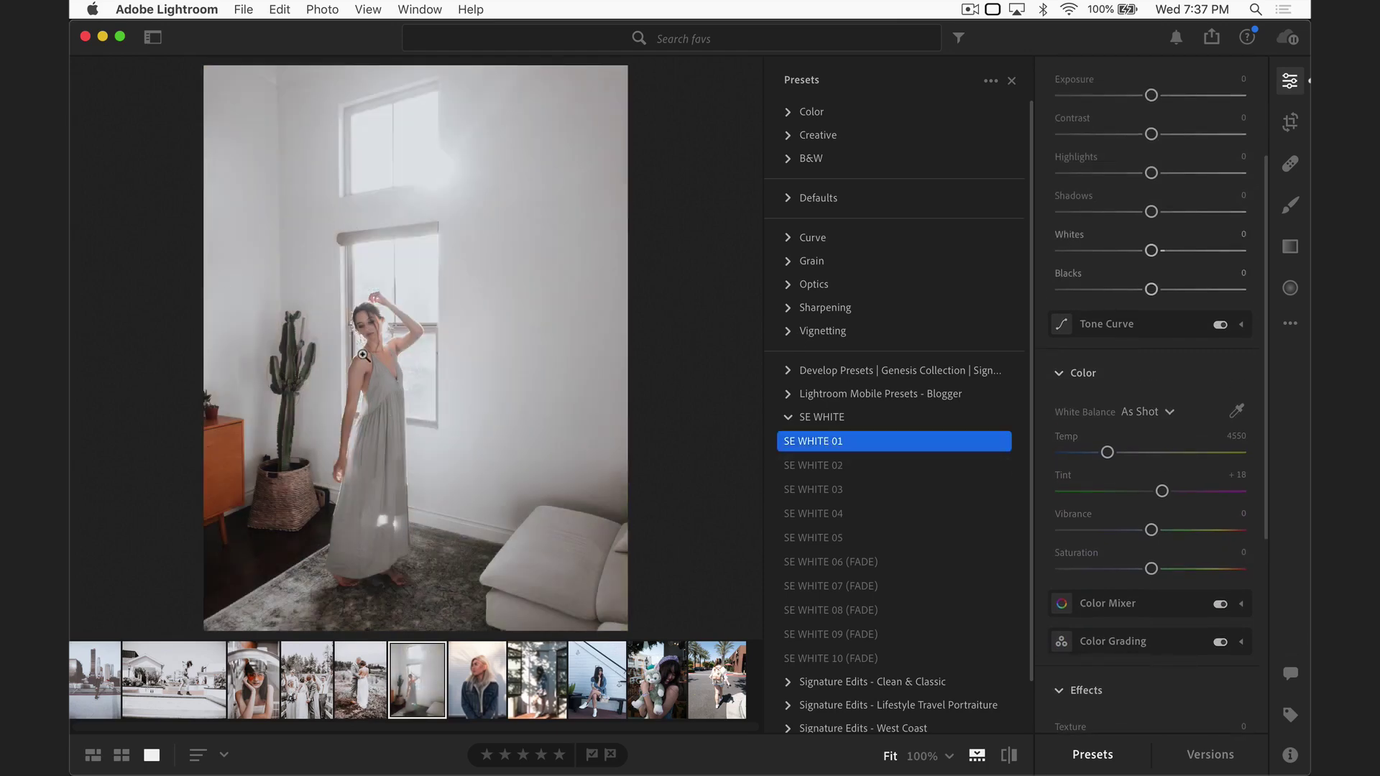
left_click(363, 355)
scroll(443, 294, "down", 2)
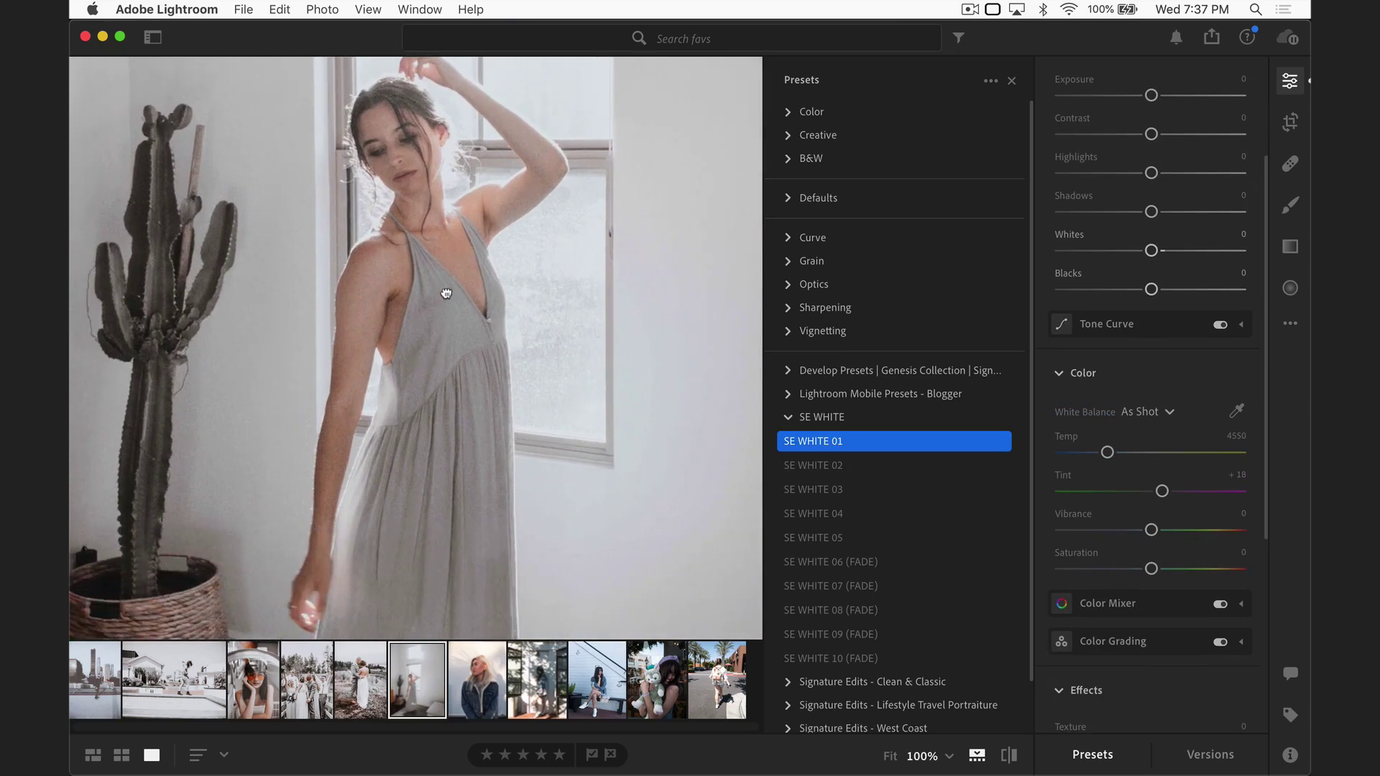
left_click(445, 293)
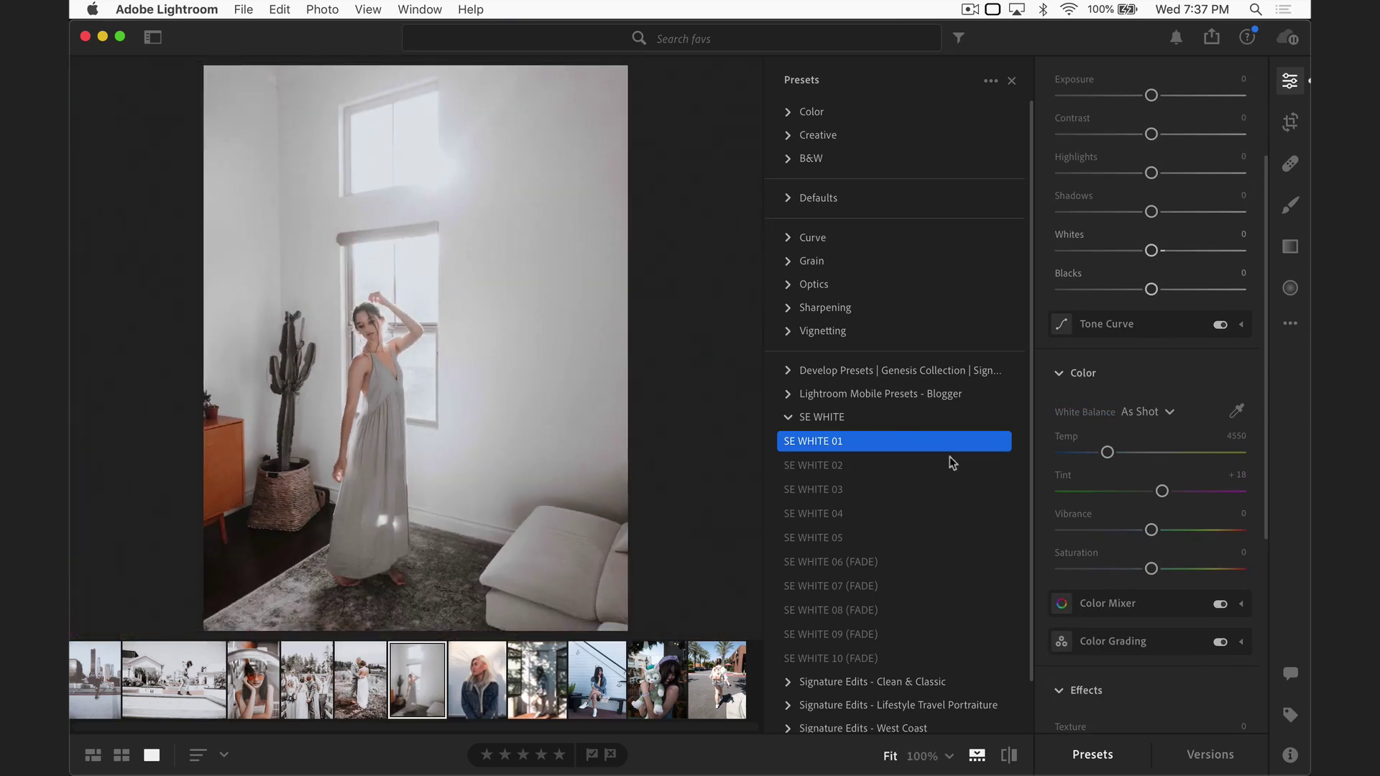
scroll(1110, 349, "down", 5)
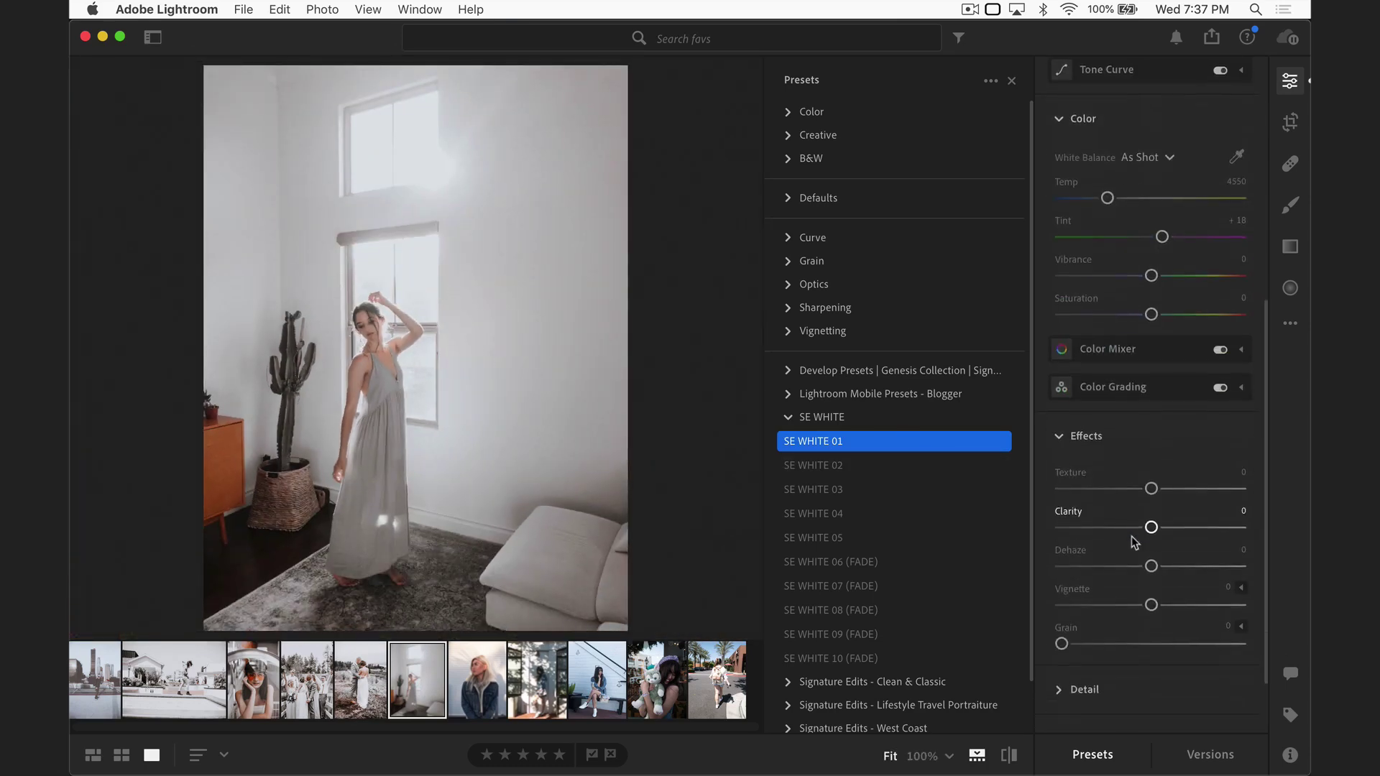
Step: Lower the orange Luminance to -33 in the Color Mixer
left_click(1110, 350)
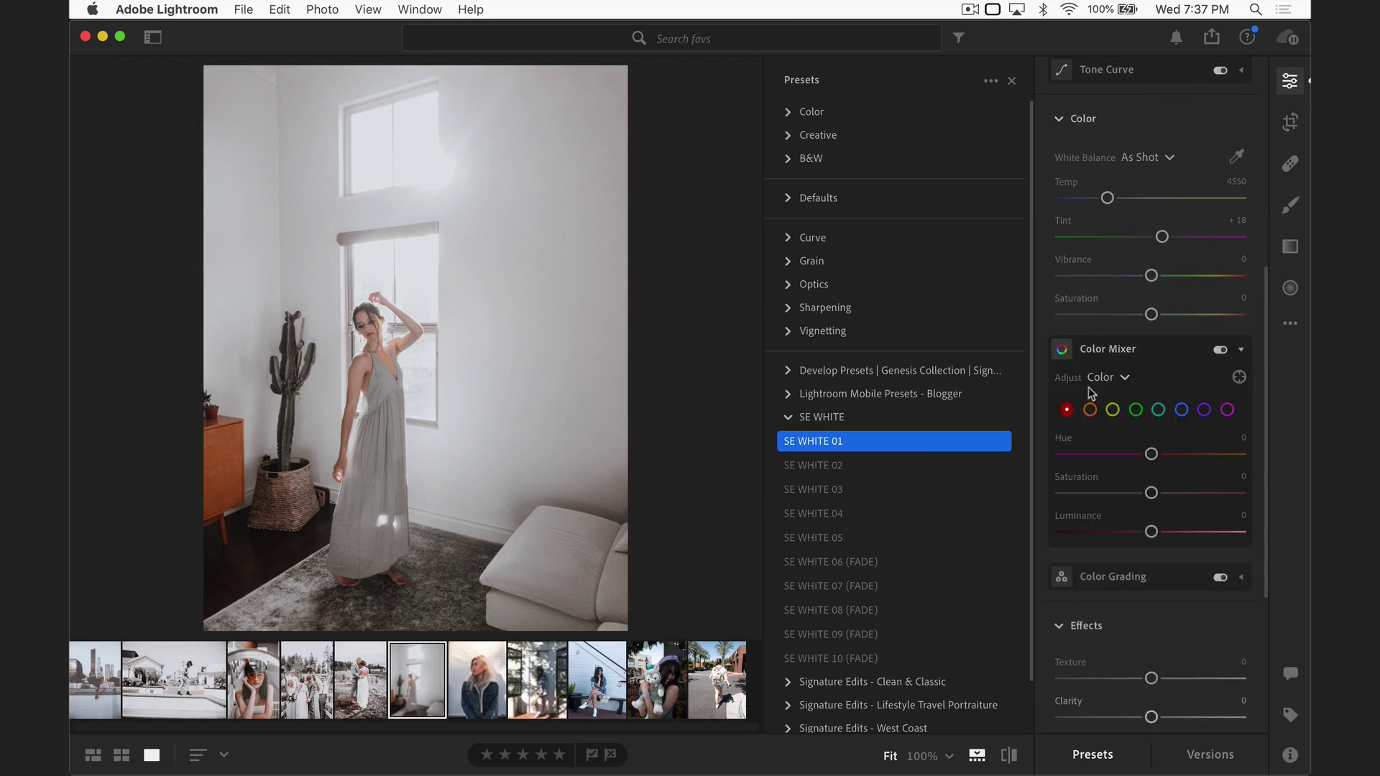
left_click(1090, 411)
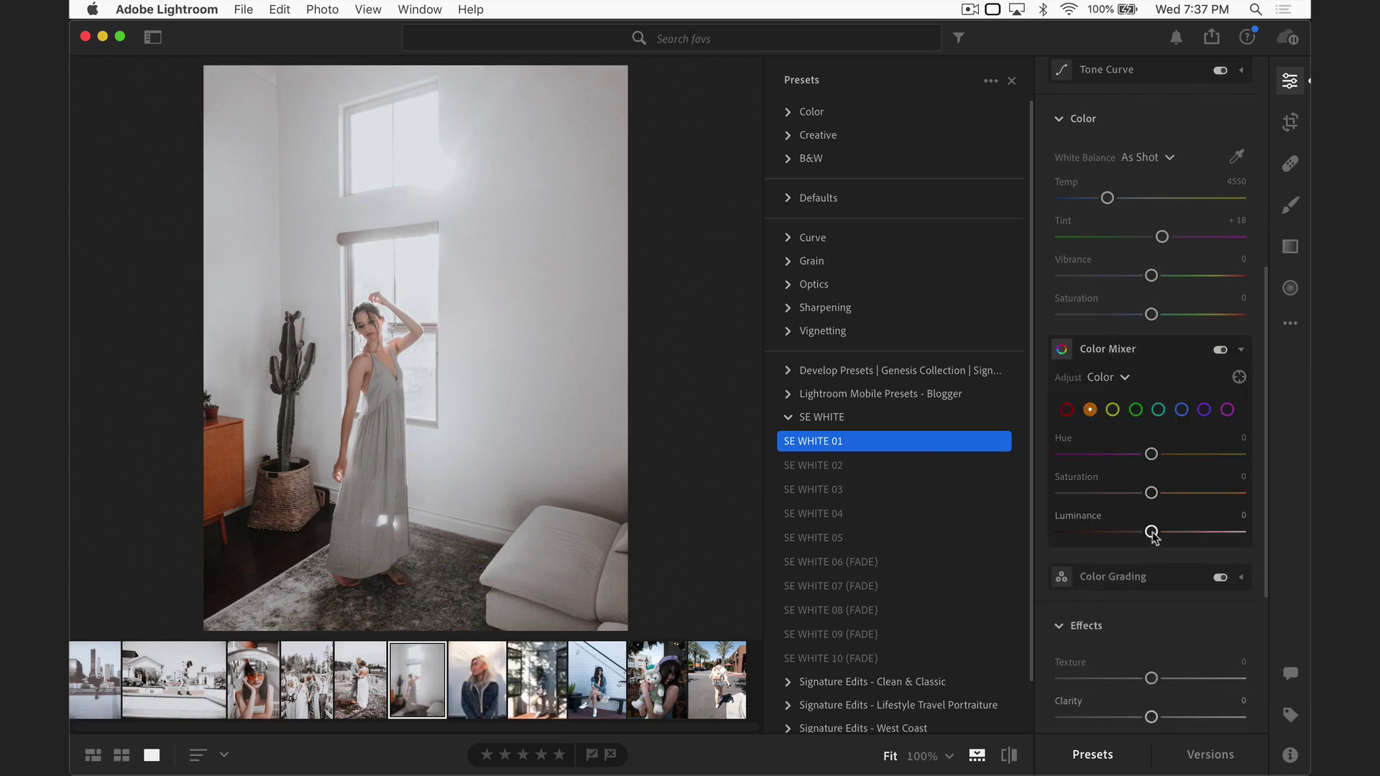
left_click_drag(1151, 534, 1123, 539)
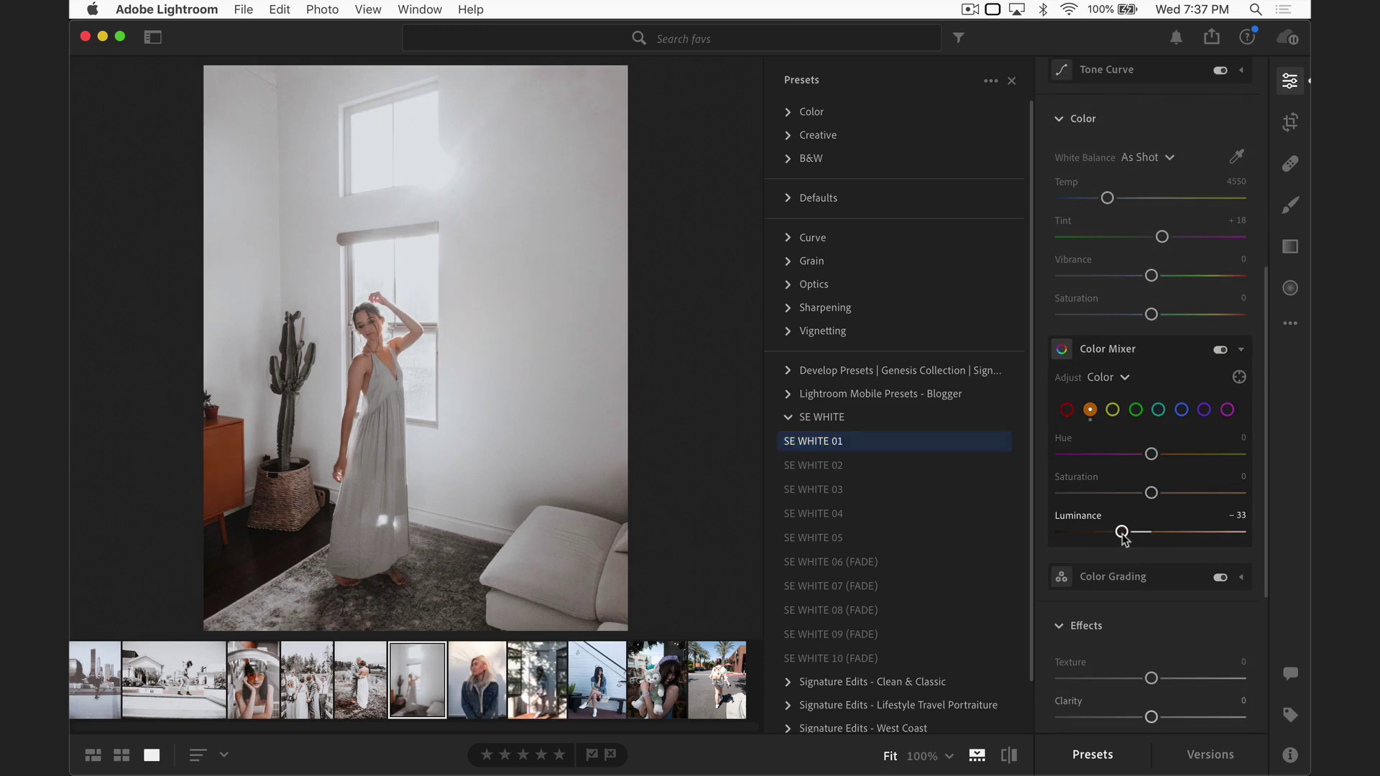
left_click(855, 446)
left_click(856, 445)
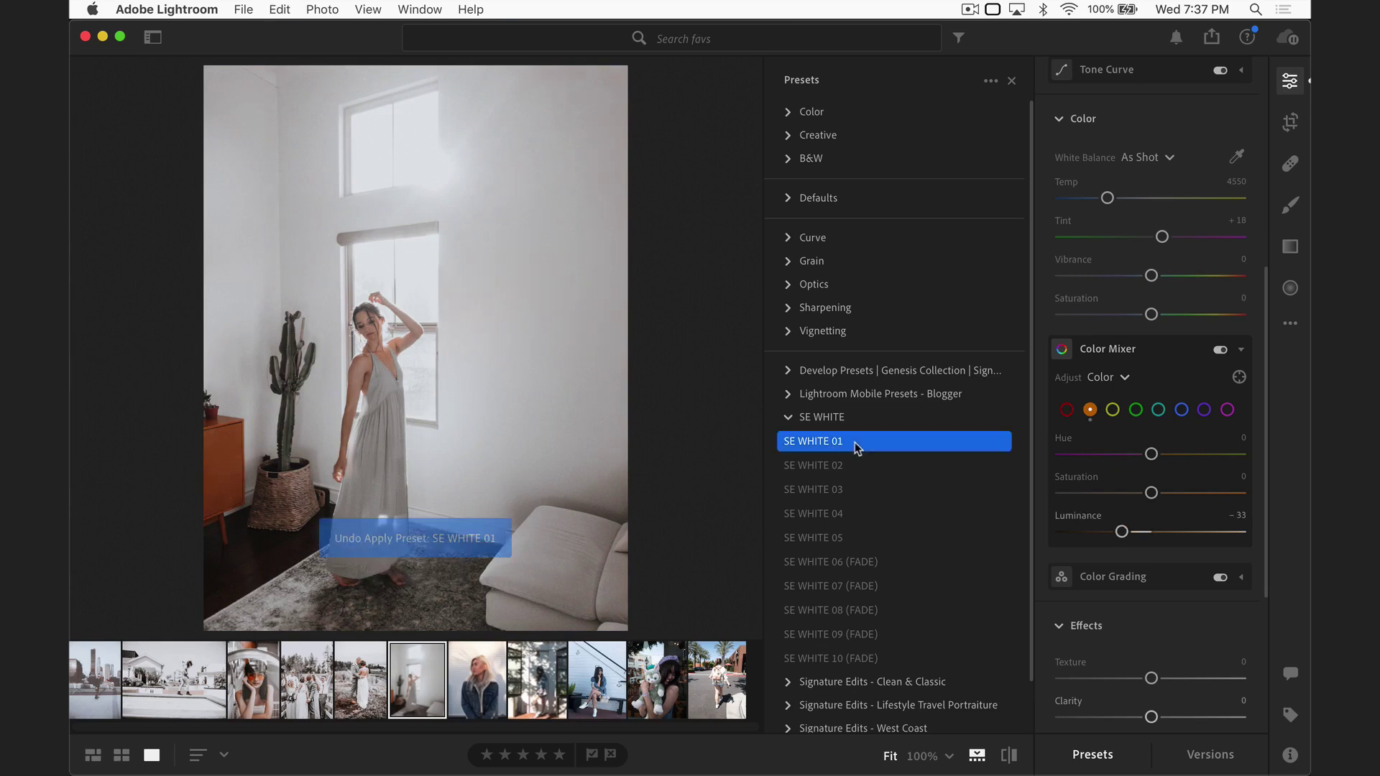
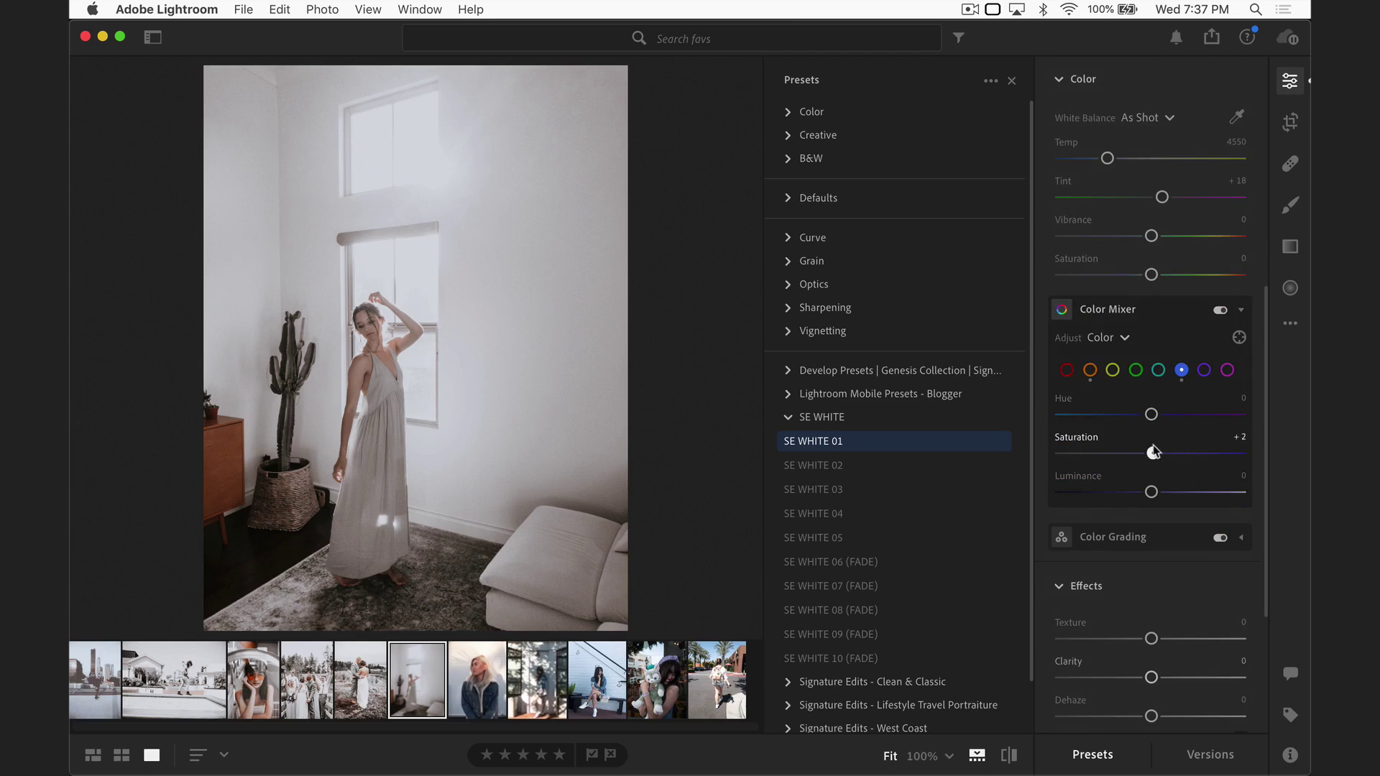
Step: Return blue saturation to 0, compare against the original, and advance to the denim-jacket portrait
left_click(1158, 370)
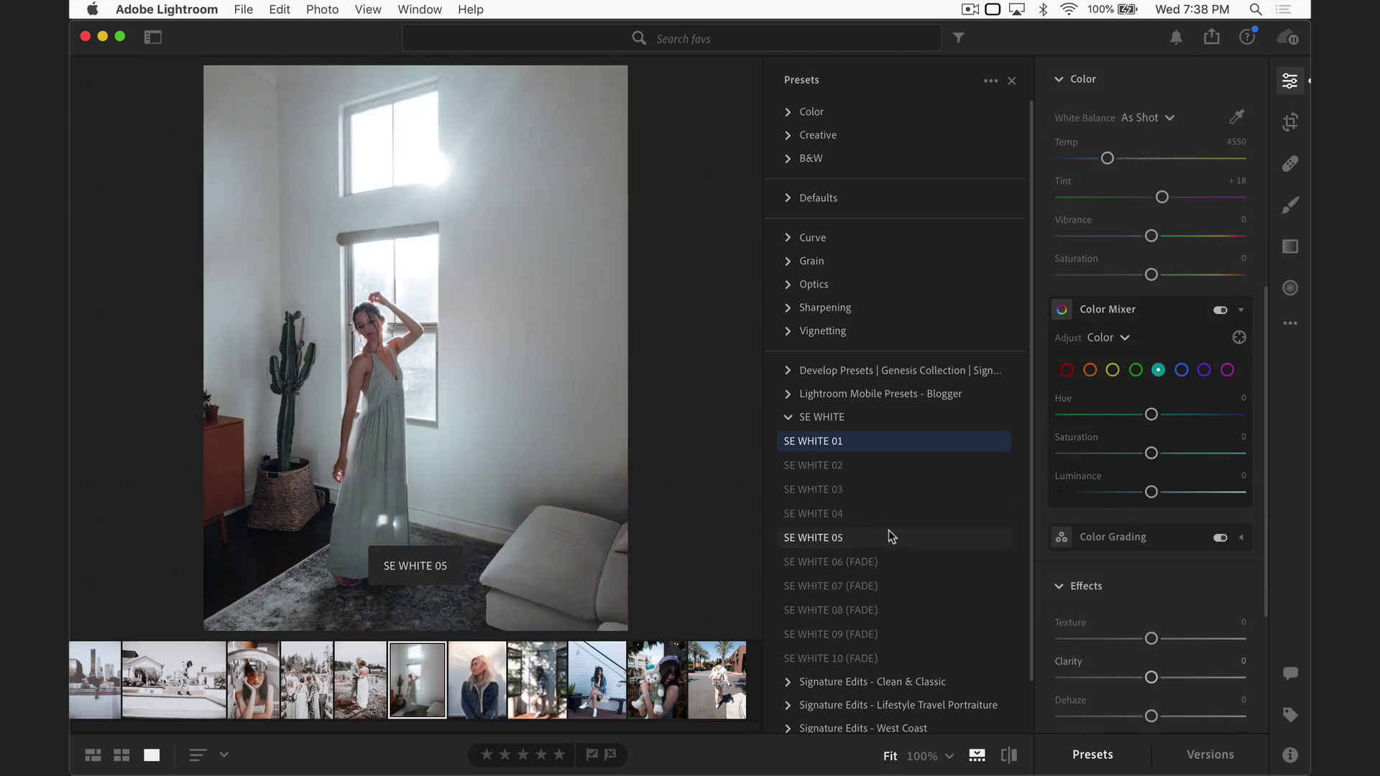
key("shift+r")
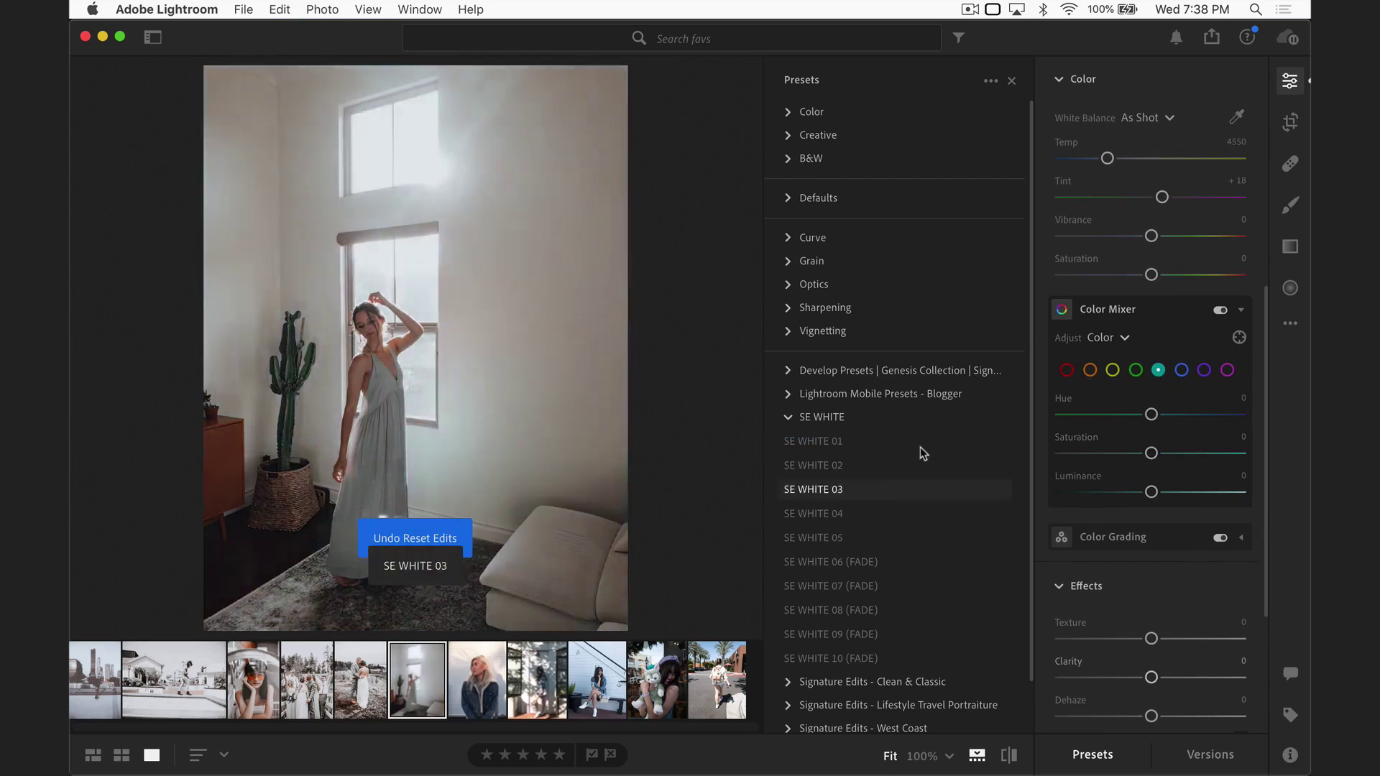
key("Right")
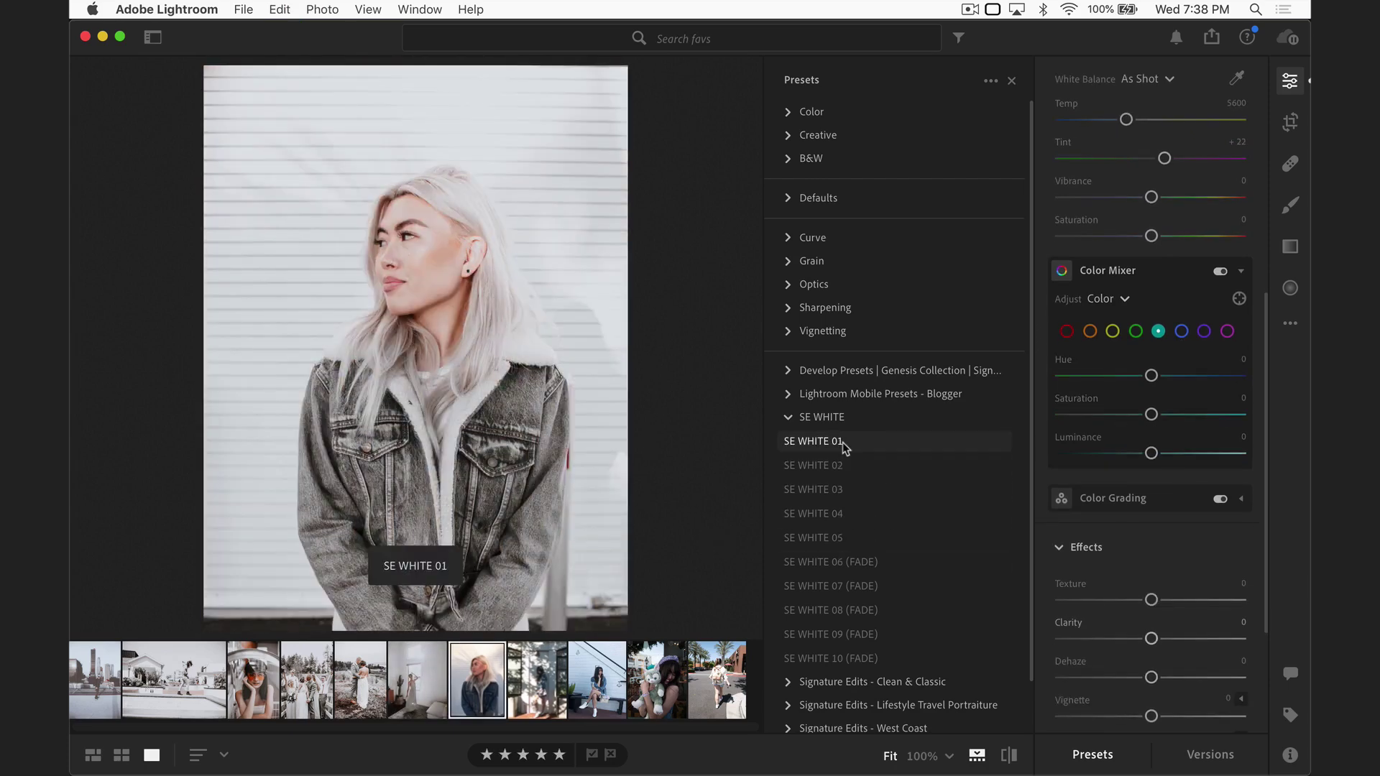
Step: Apply SE WHITE 01 at about 130 amount with contrast -52, highlights -29 and slightly lower exposure
left_click(842, 442)
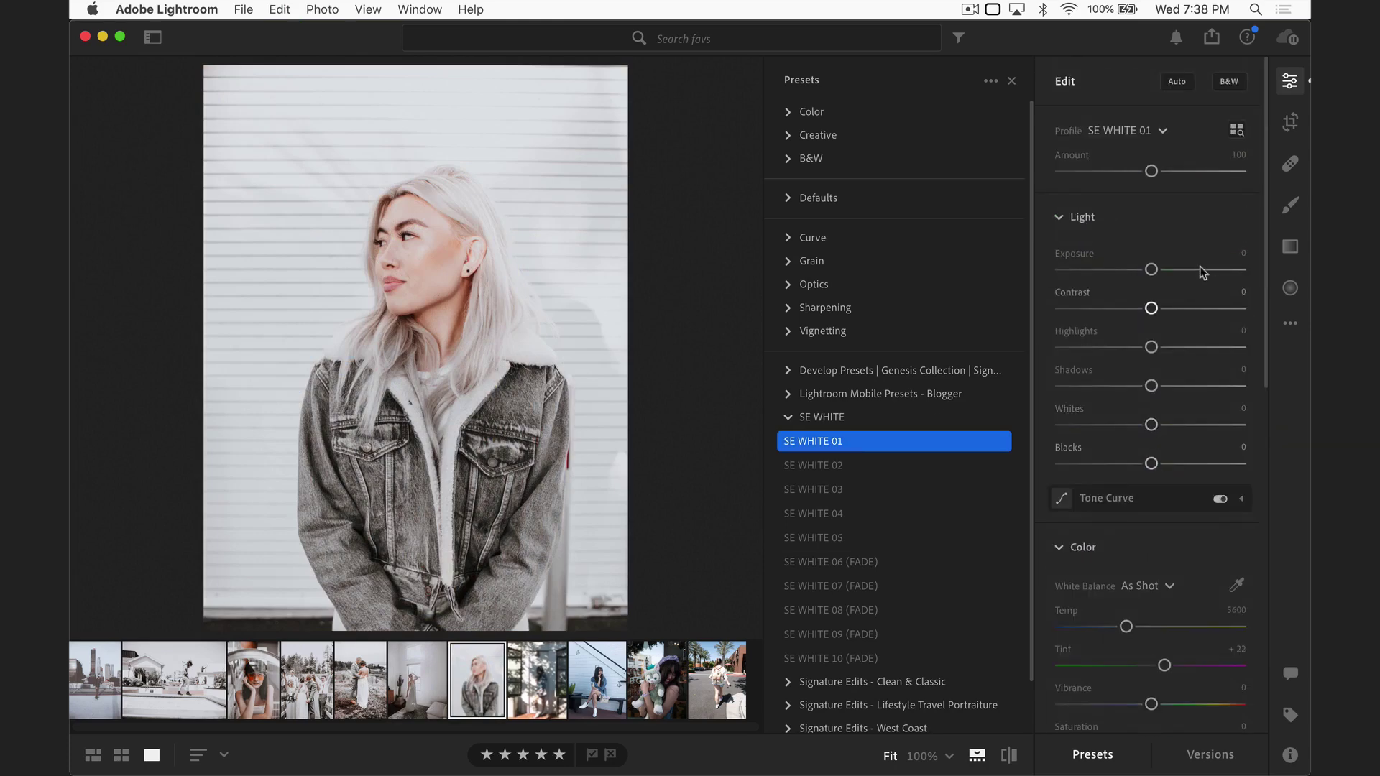
left_click_drag(1150, 171, 1217, 172)
left_click_drag(1151, 307, 1104, 307)
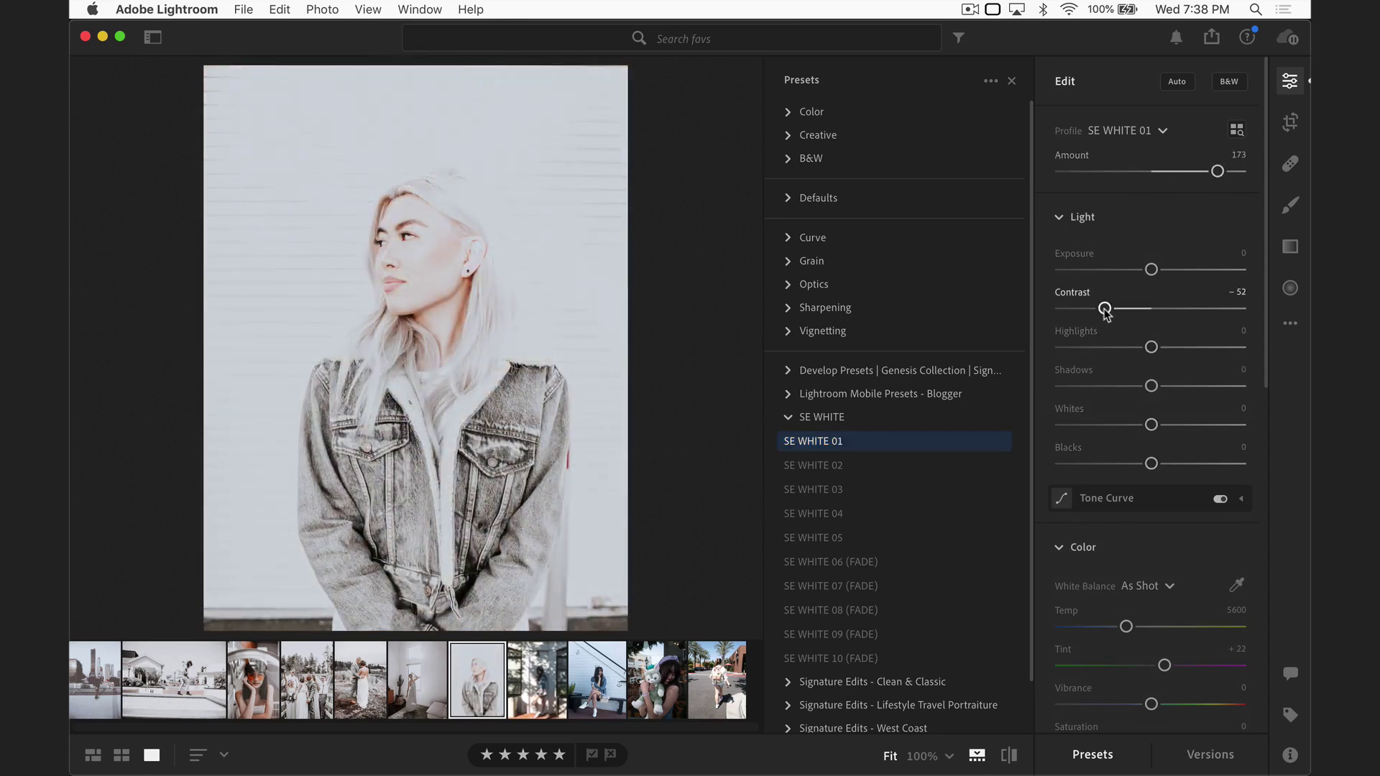
left_click_drag(1217, 171, 1178, 173)
left_click_drag(1151, 347, 1124, 348)
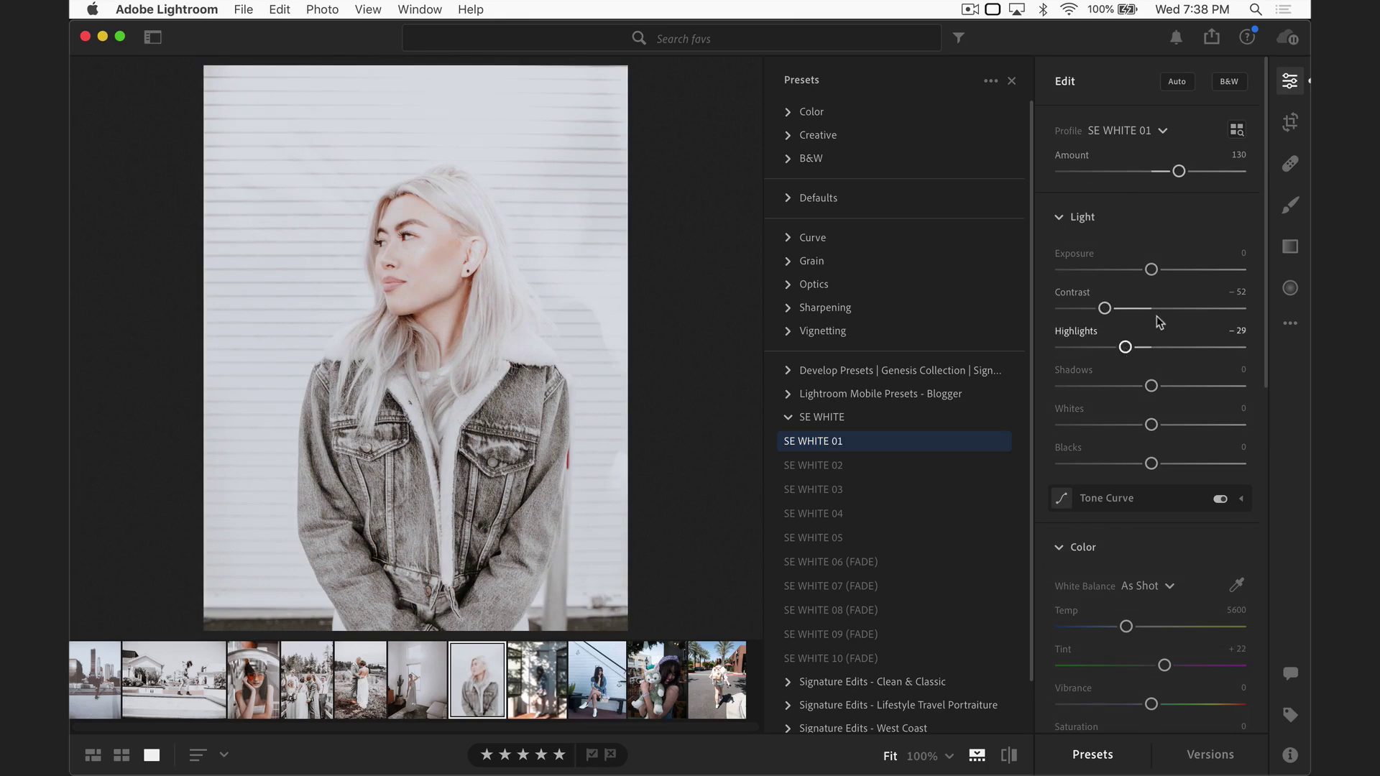
left_click_drag(1150, 269, 1136, 270)
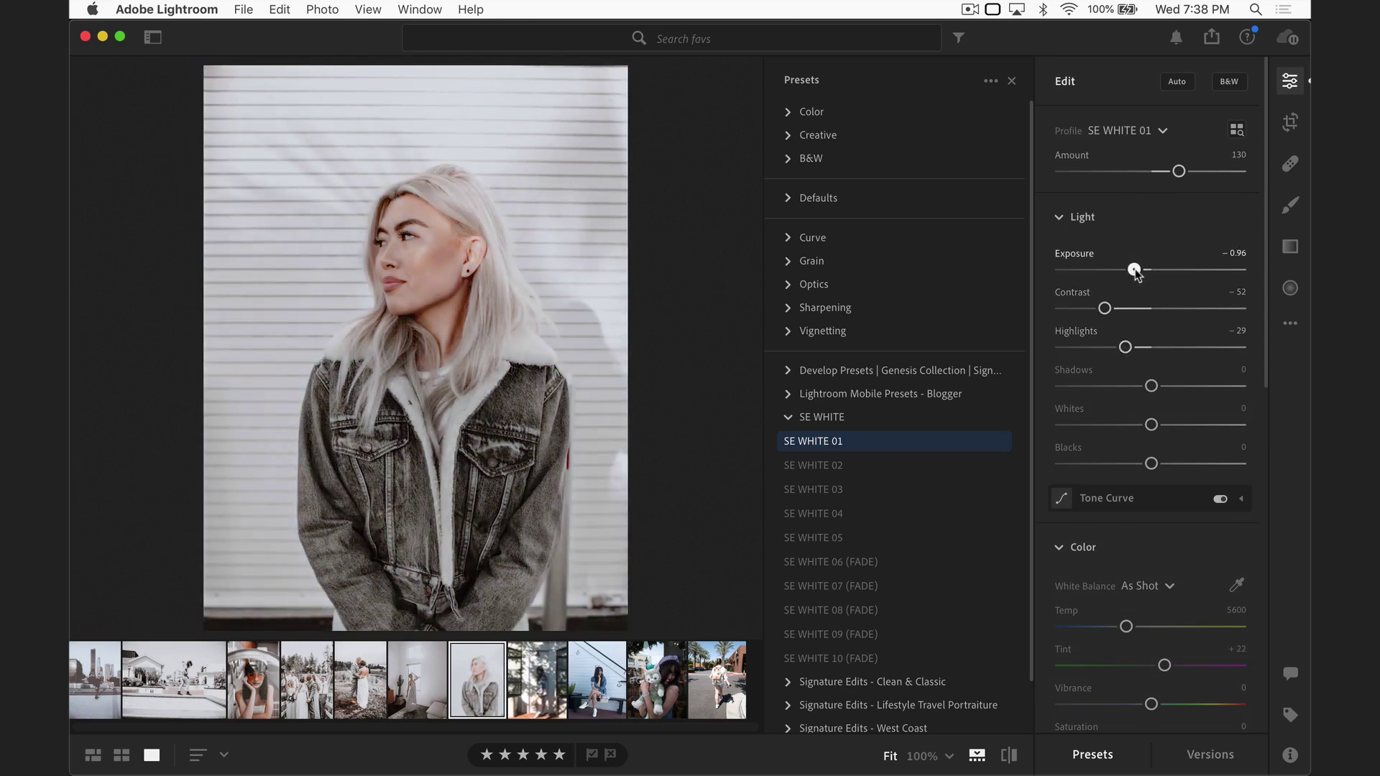
Step: Set the white balance temperature to 5340 and select the orange Color Mixer swatch
scroll(1139, 426, "down", 5)
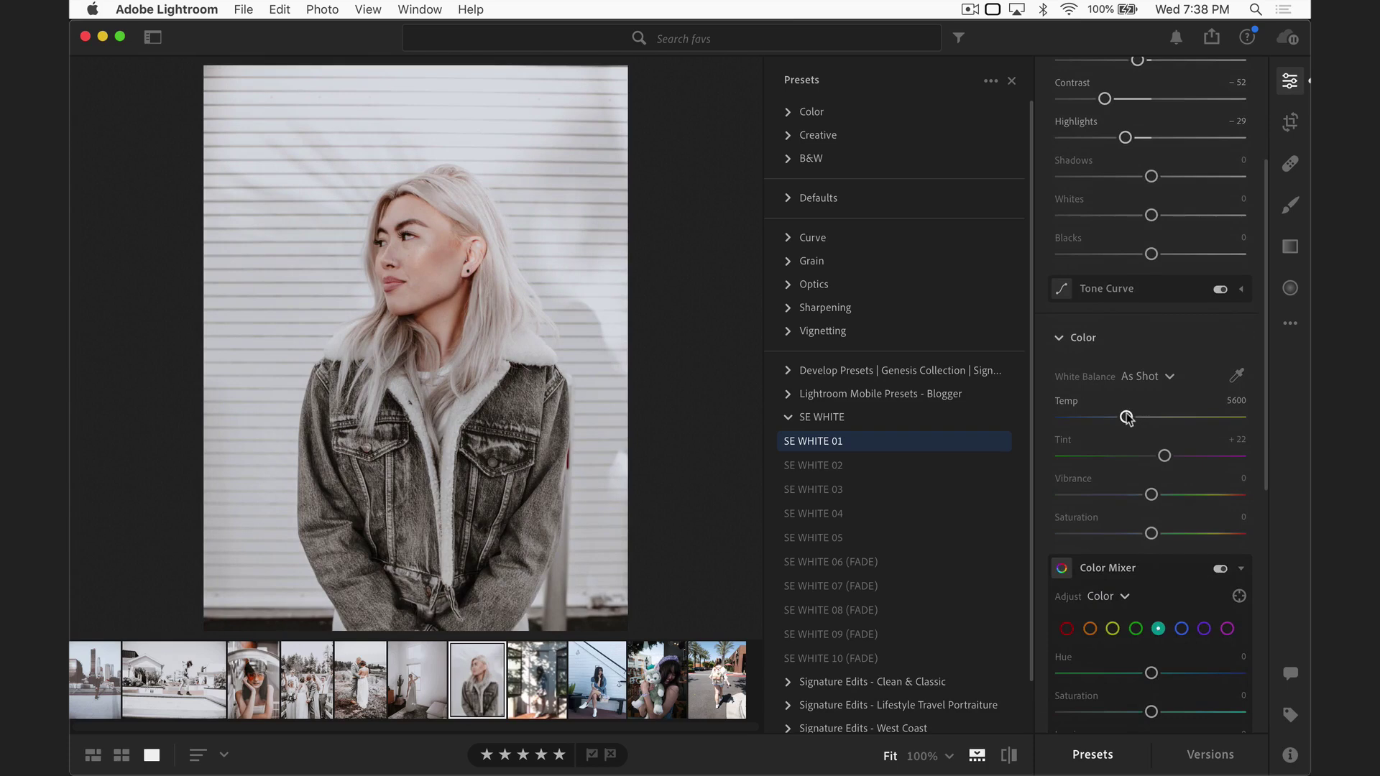
left_click_drag(1126, 417, 1121, 420)
scroll(1124, 421, "up", 5)
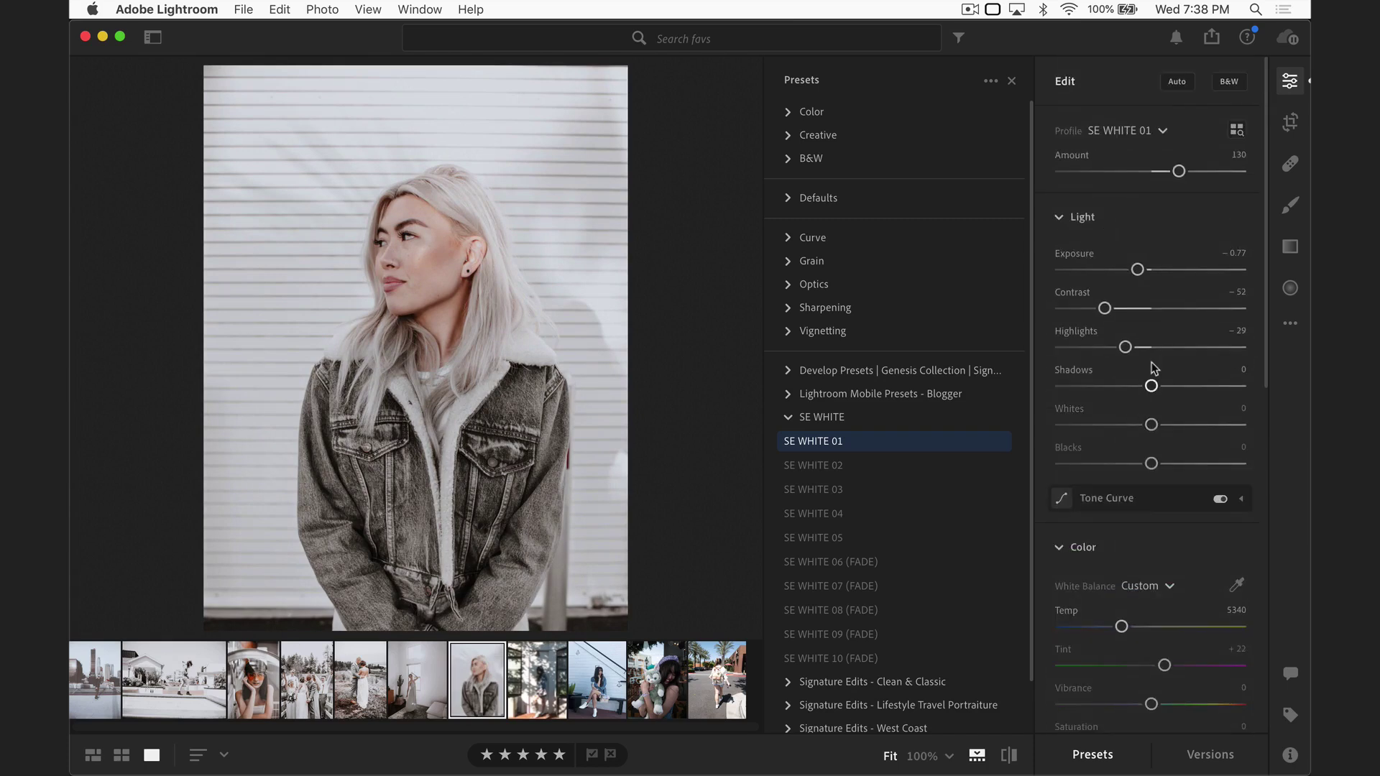
scroll(1151, 368, "down", 5)
left_click(1090, 416)
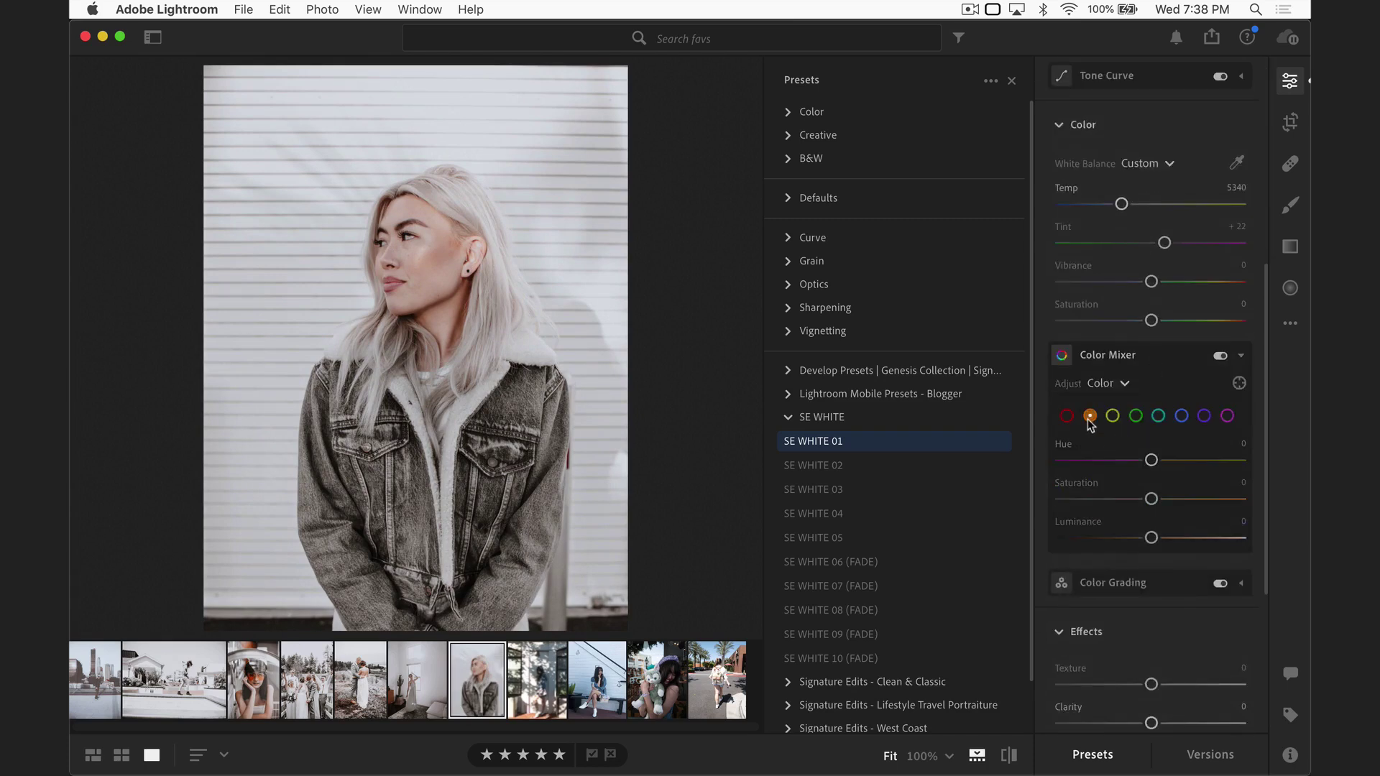
Step: Set orange saturation to -13 and luminance to -39, then compare with the original
left_click_drag(1150, 539, 1139, 498)
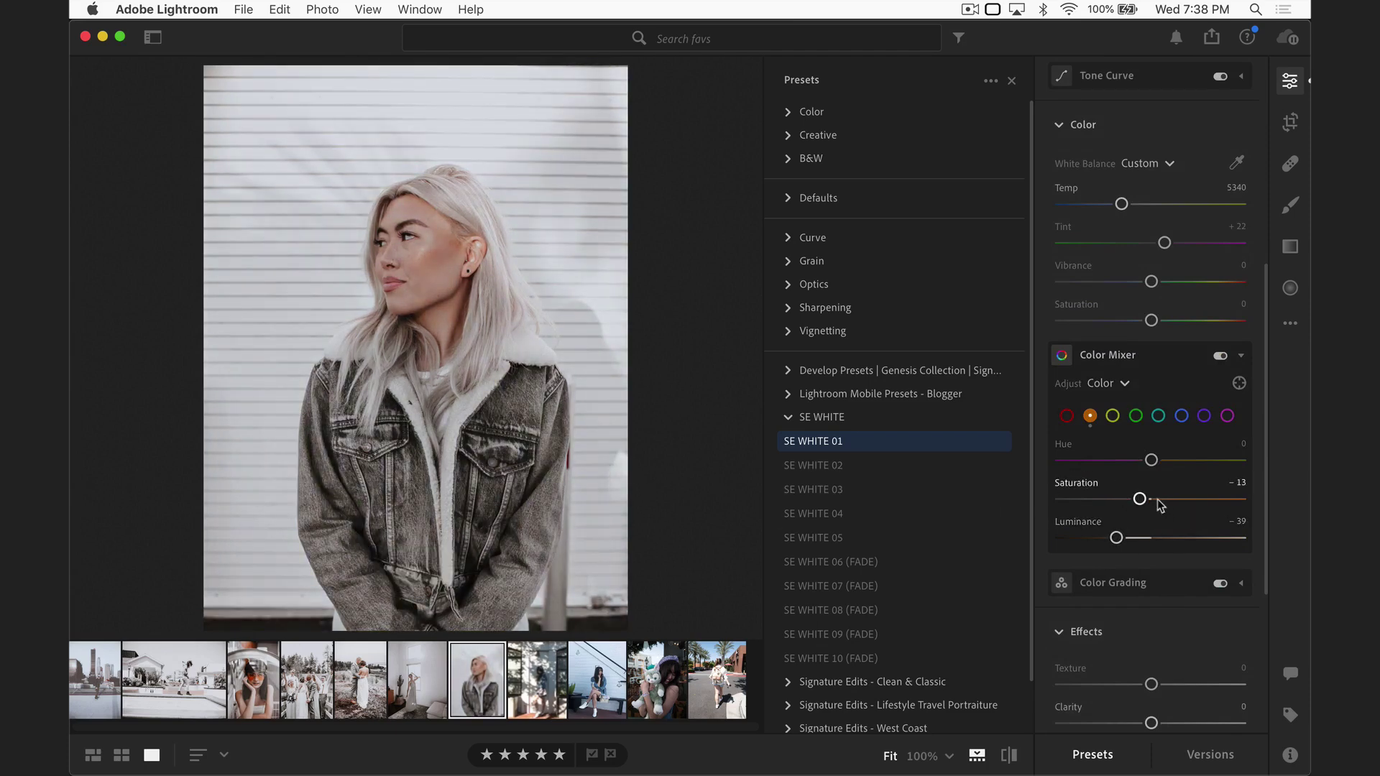
key("shift+r")
key("super+z")
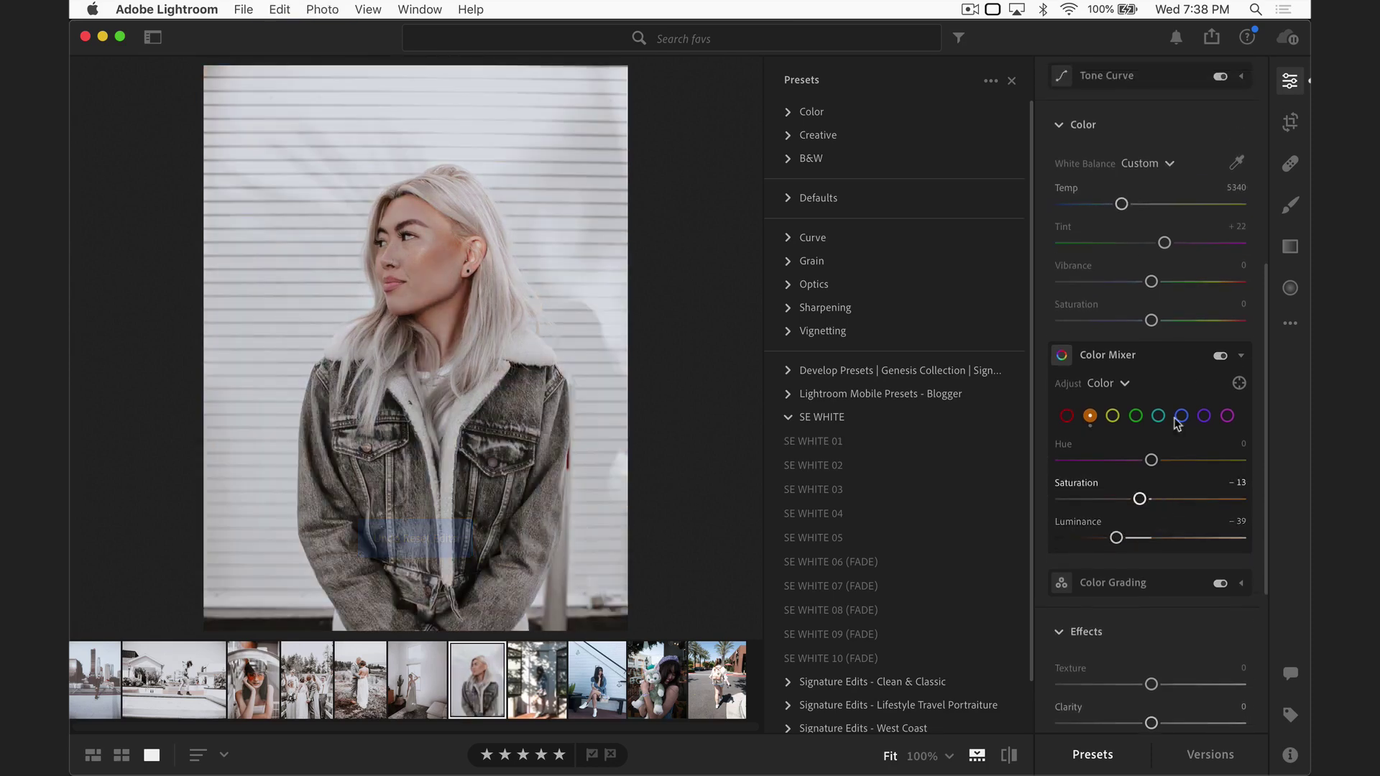
Step: Raise the preset amount to about 165 and advance to the sunlit wall photo
scroll(1160, 479, "up", 6)
left_click_drag(1178, 171, 1210, 173)
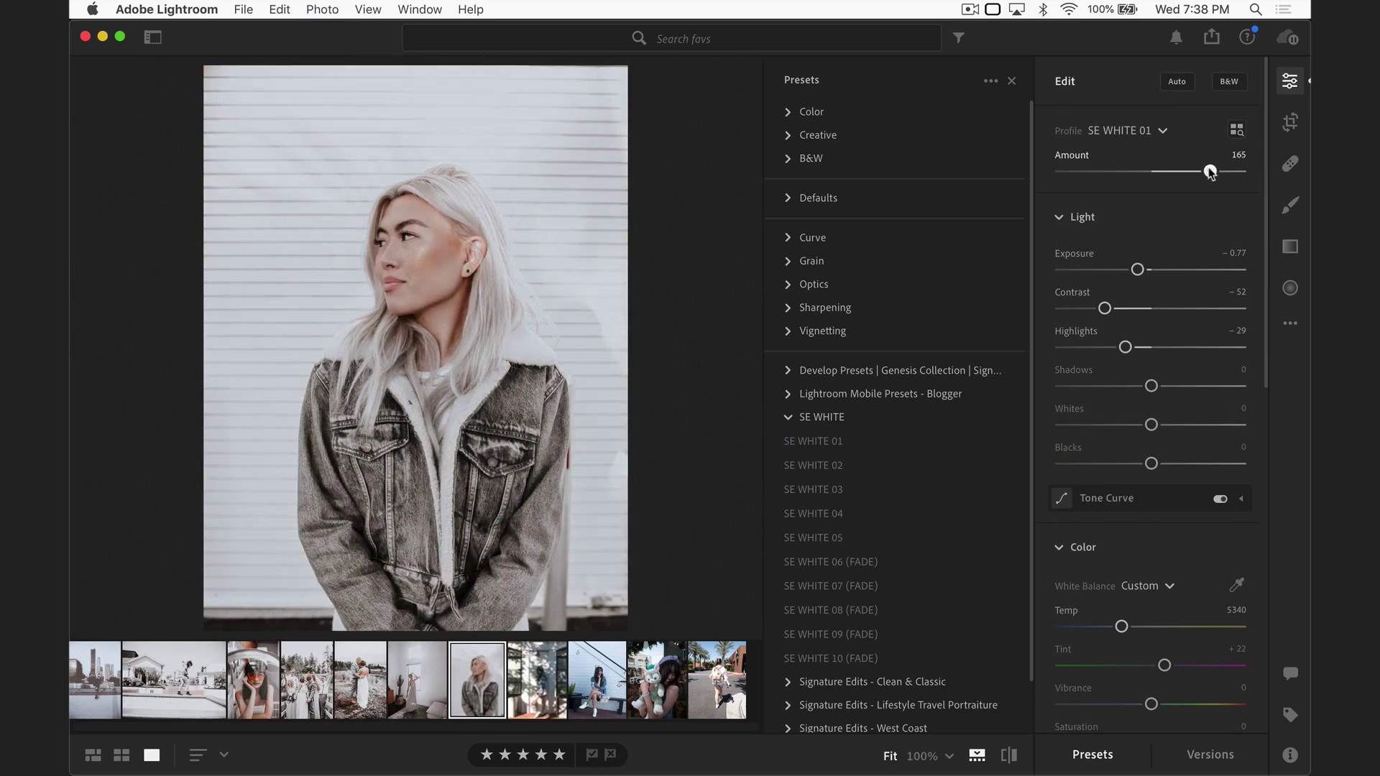
key("Right")
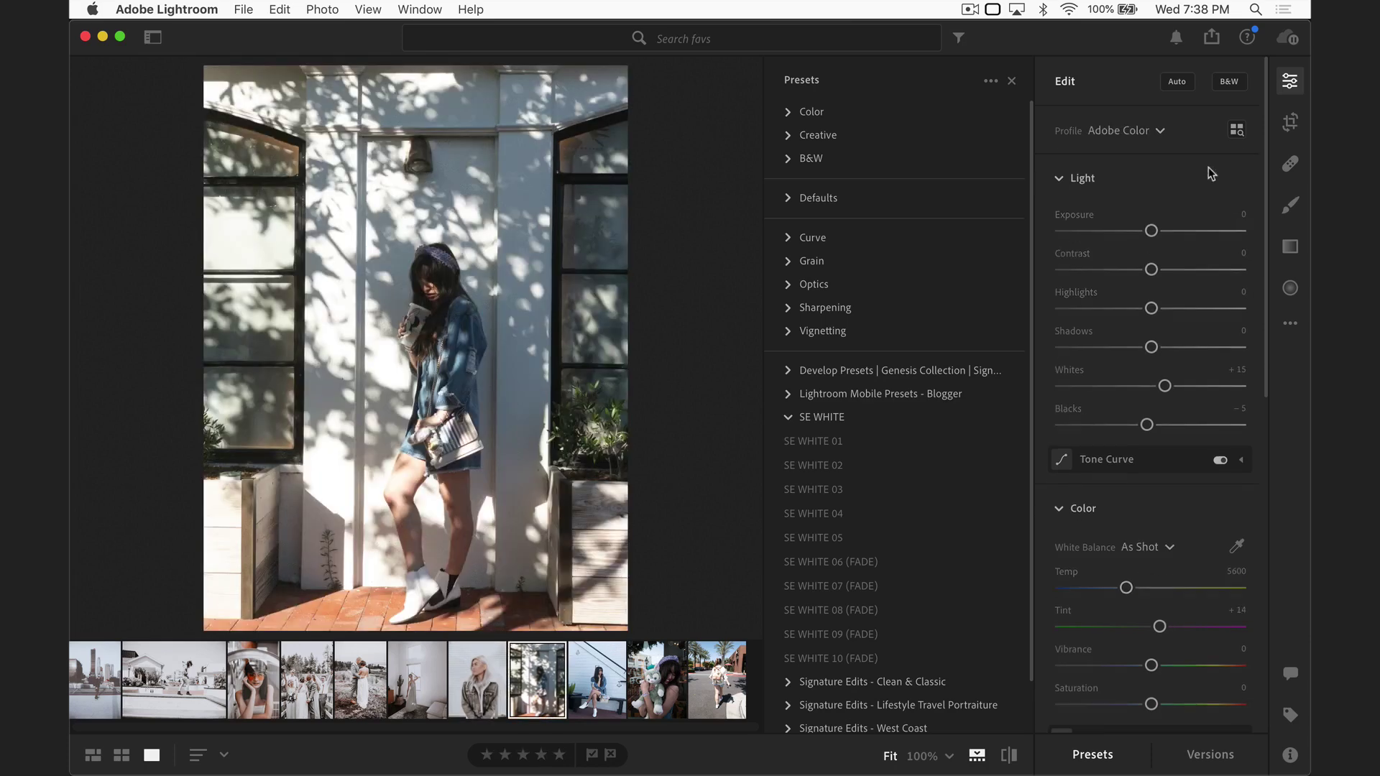
Step: Shift the white balance tint to +11
scroll(1214, 690, "down", 3)
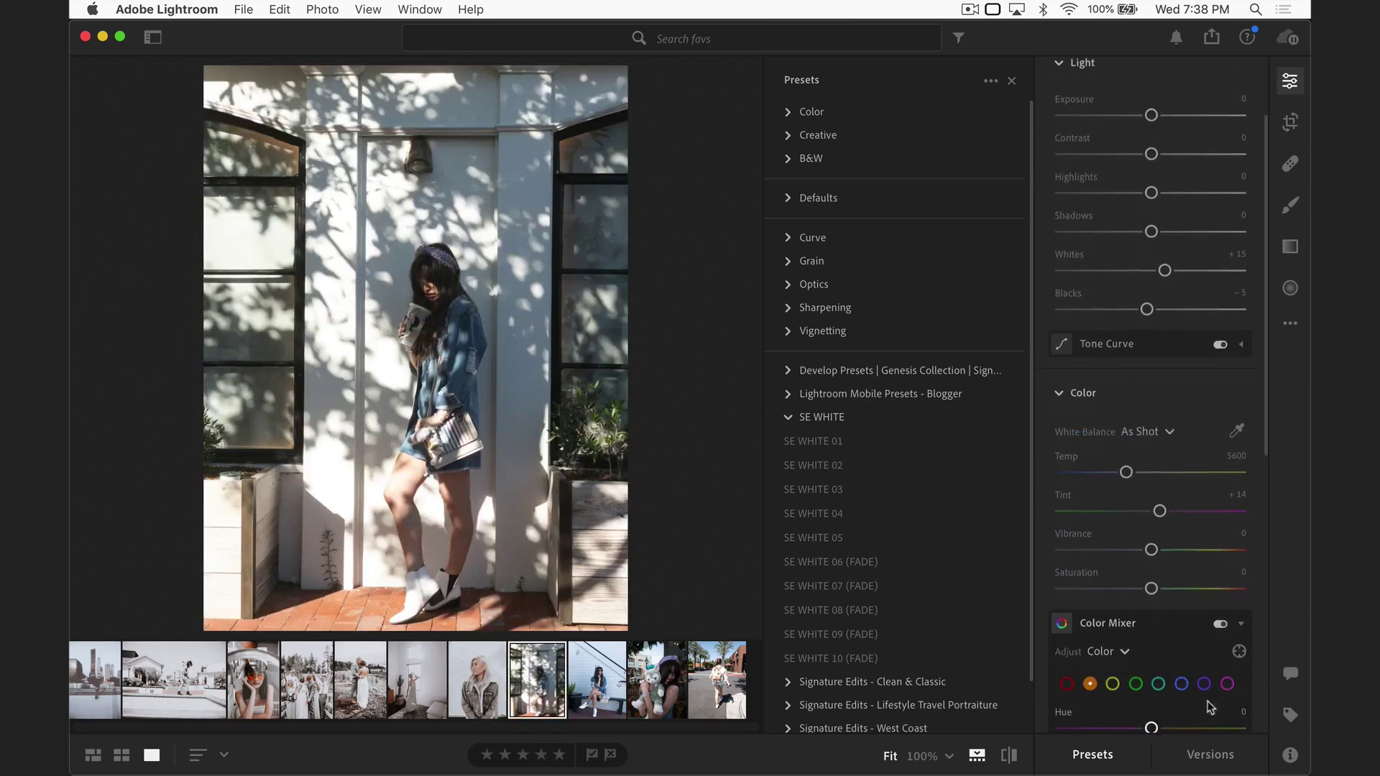
left_click_drag(1159, 508, 1159, 517)
scroll(1158, 517, "up", 3)
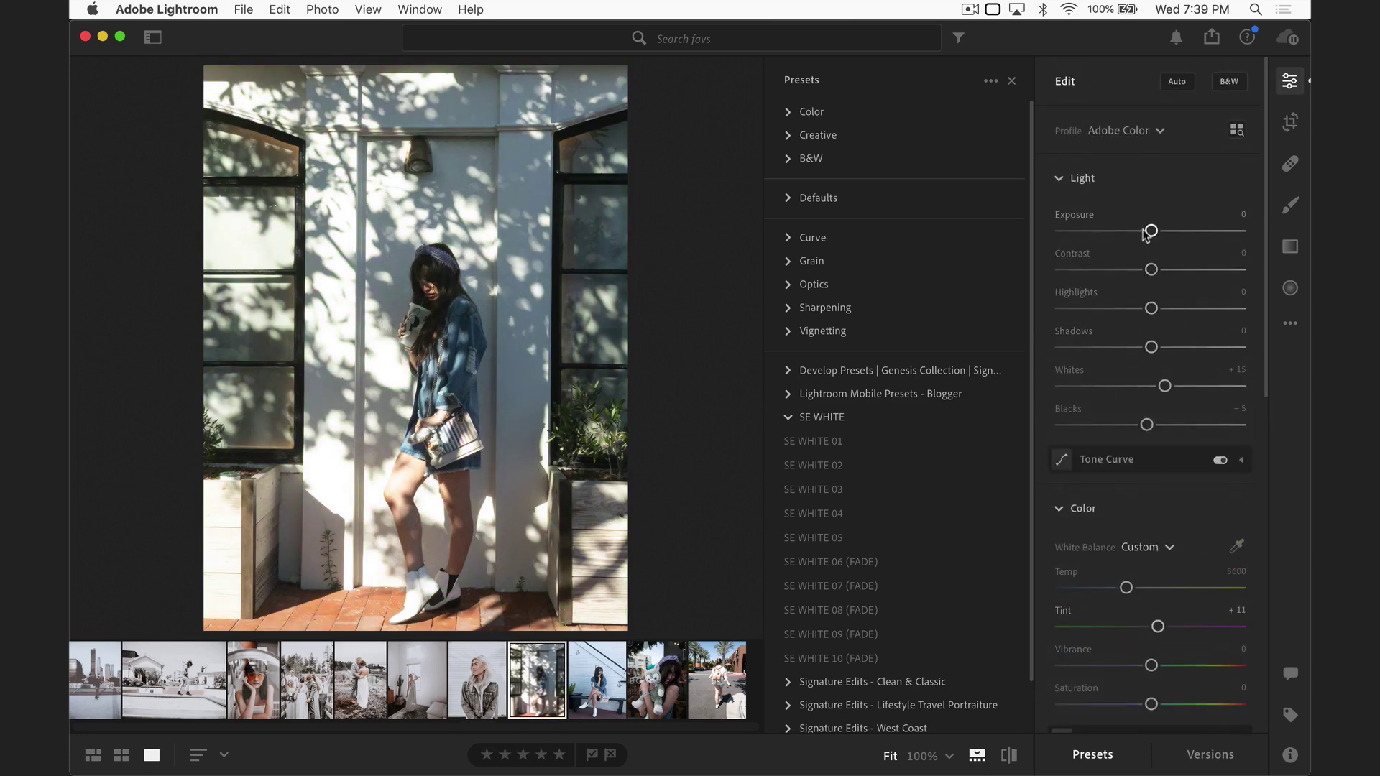
Step: Lower exposure to -0.16, trying extra contrast before resetting it to 0
left_click_drag(1146, 235, 1124, 271)
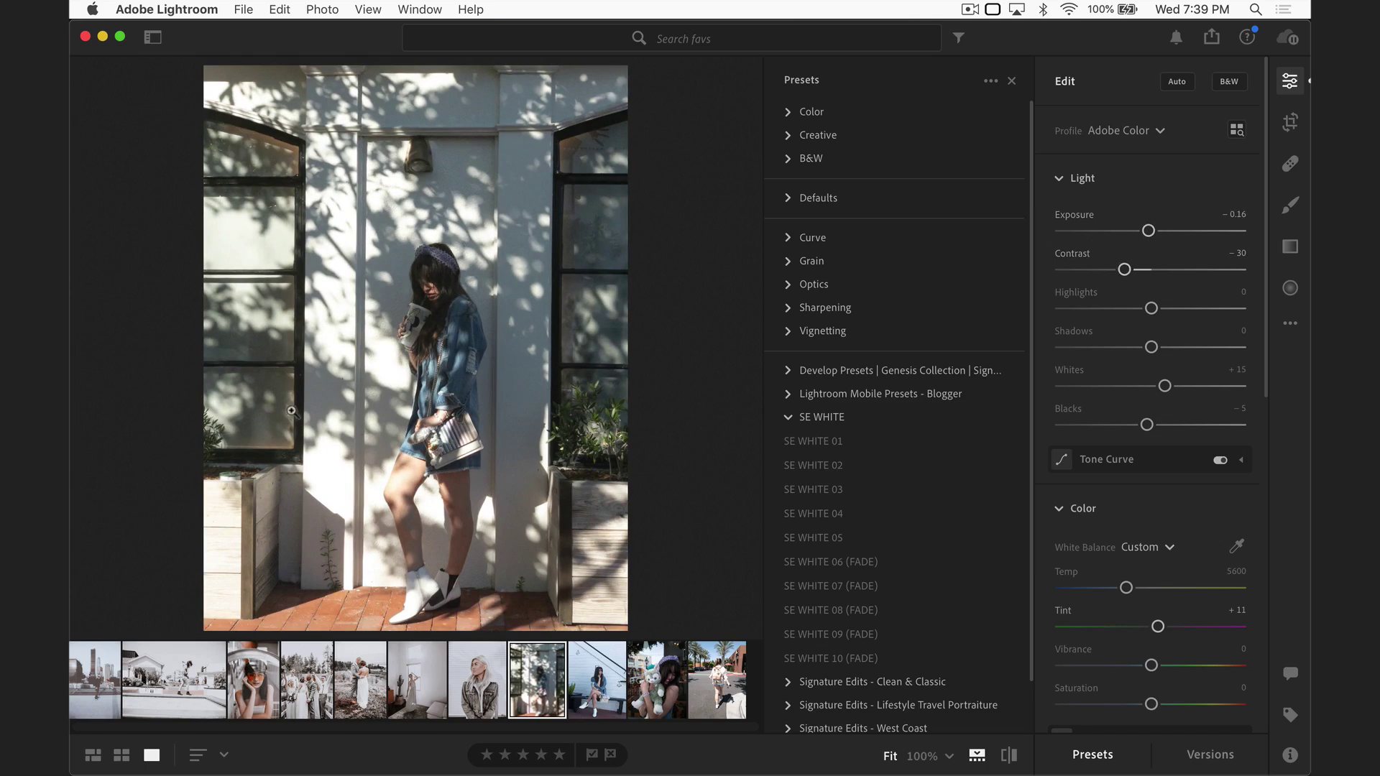
left_click_drag(1124, 271, 1171, 273)
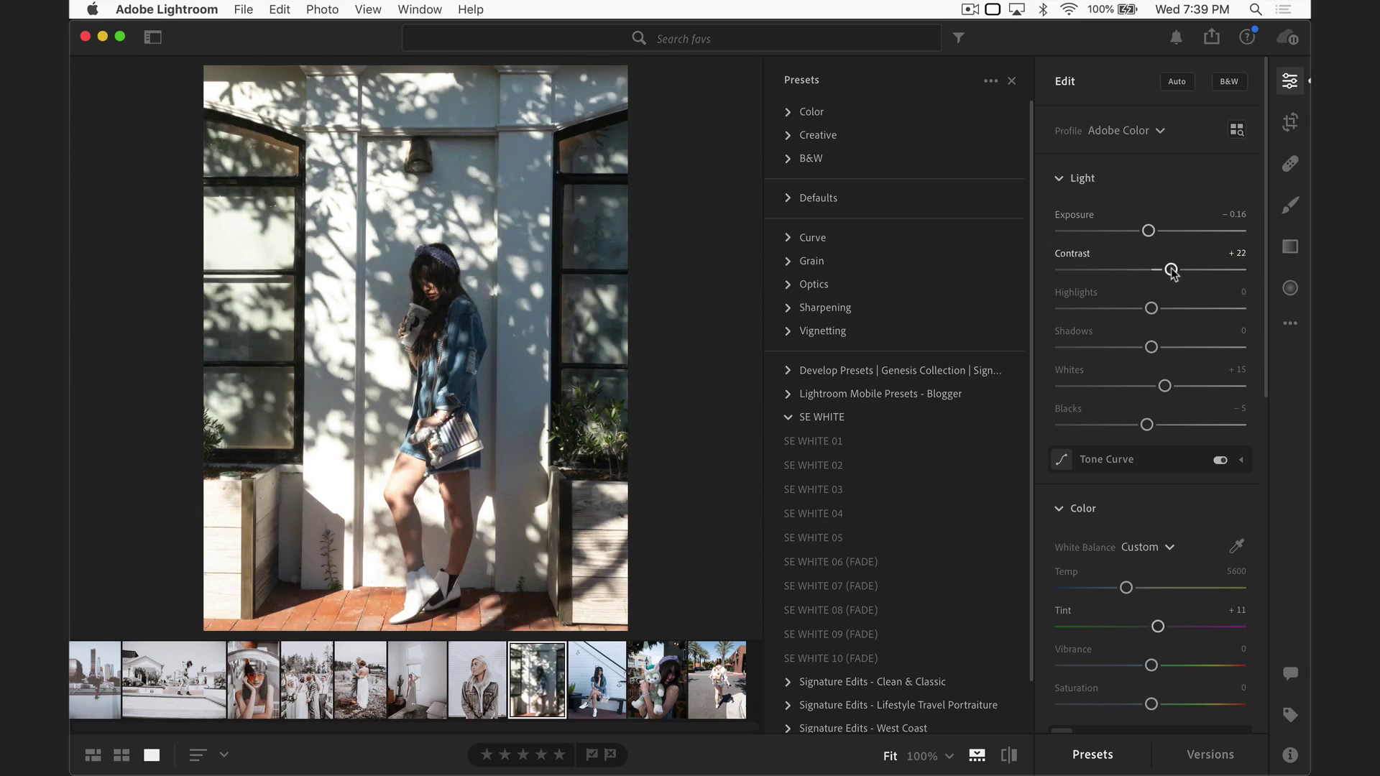
double_click(1171, 270)
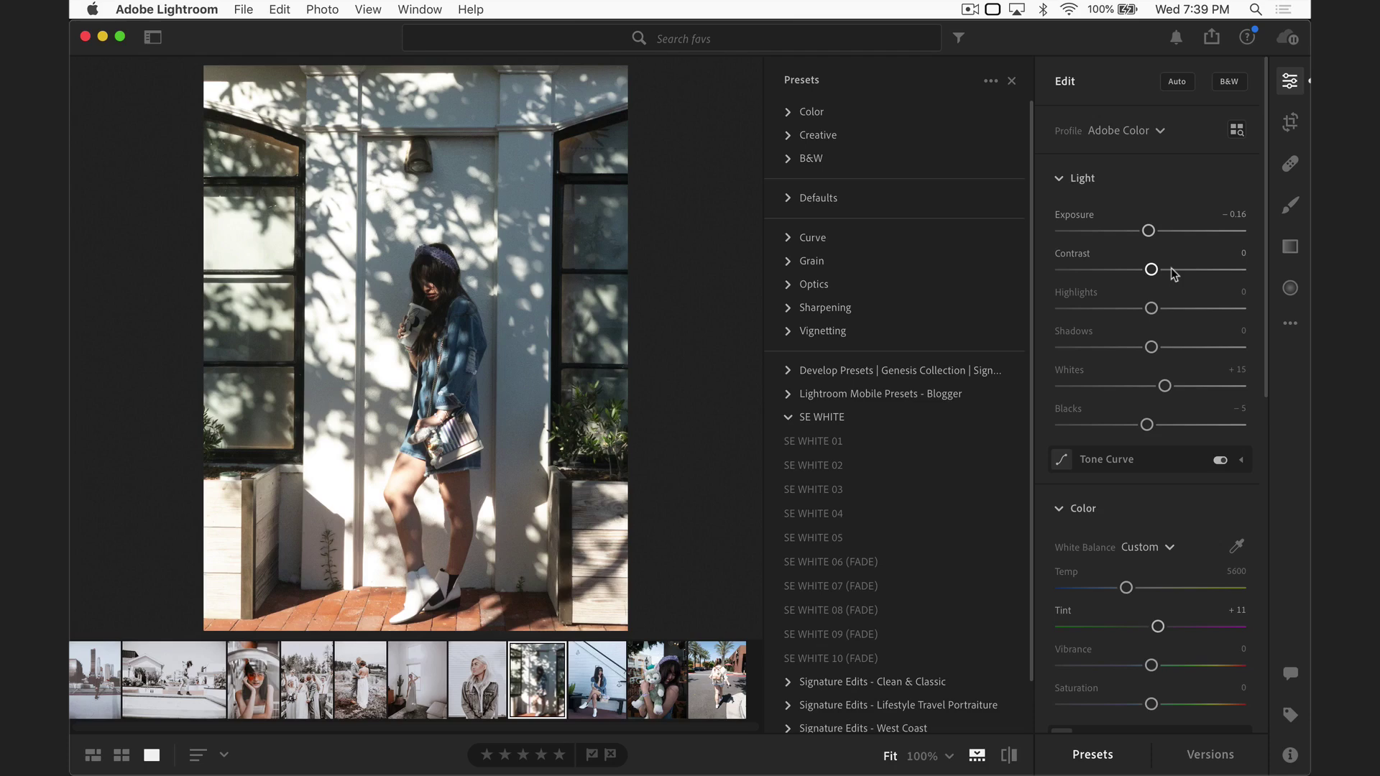